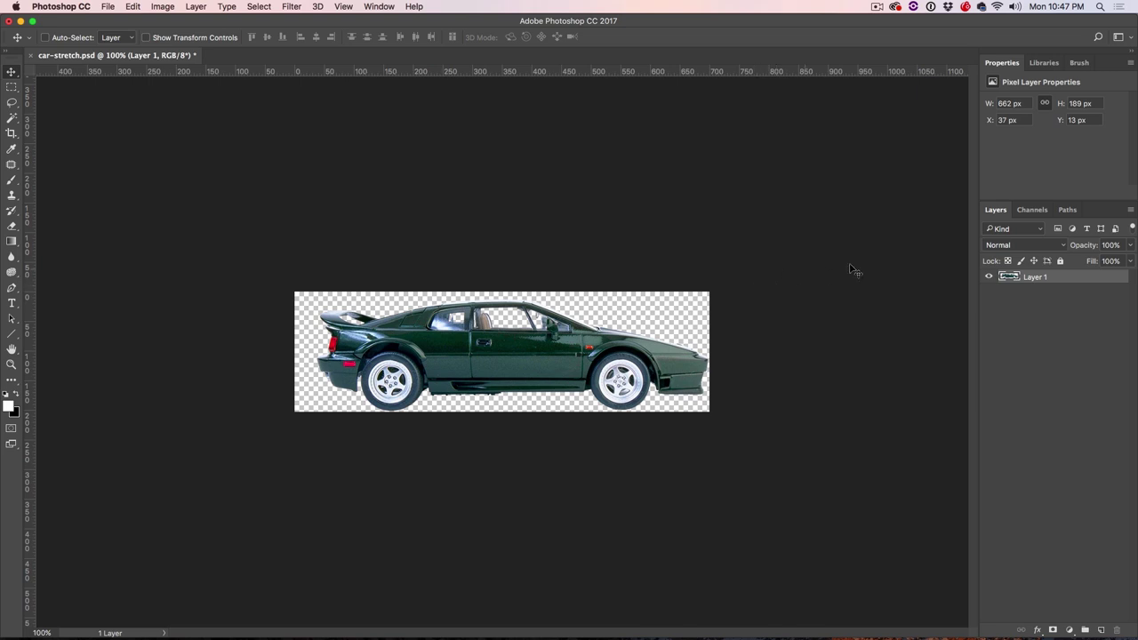
Step: Duplicate Layer 1 as Layer 1 copy and hide the original Layer 1
click(988, 276)
click(988, 276)
key(super+j)
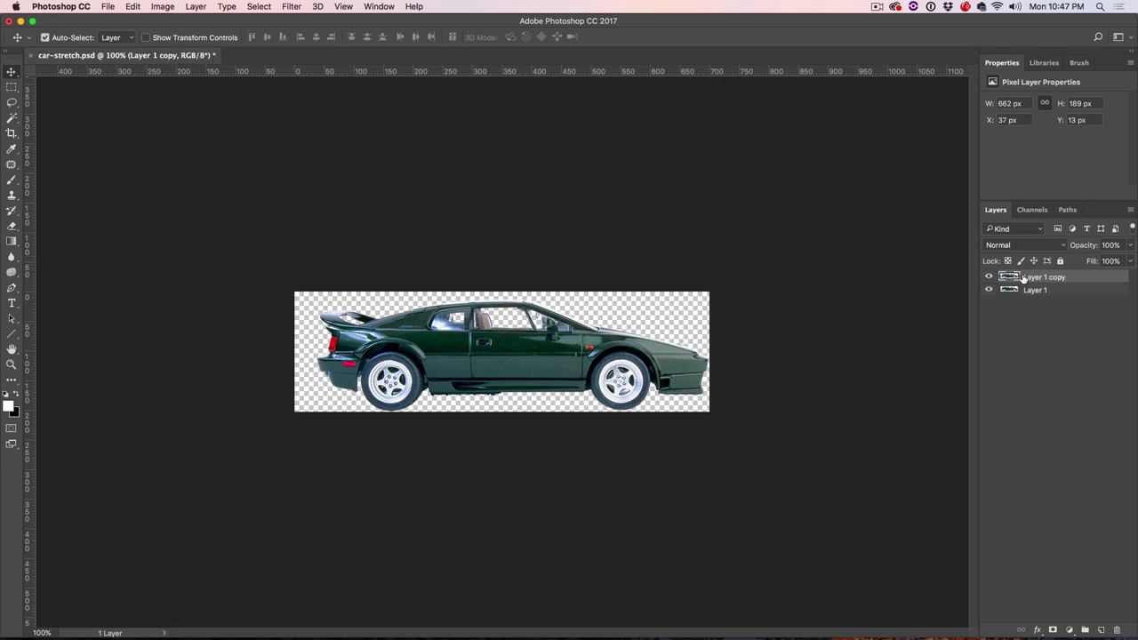
click(989, 290)
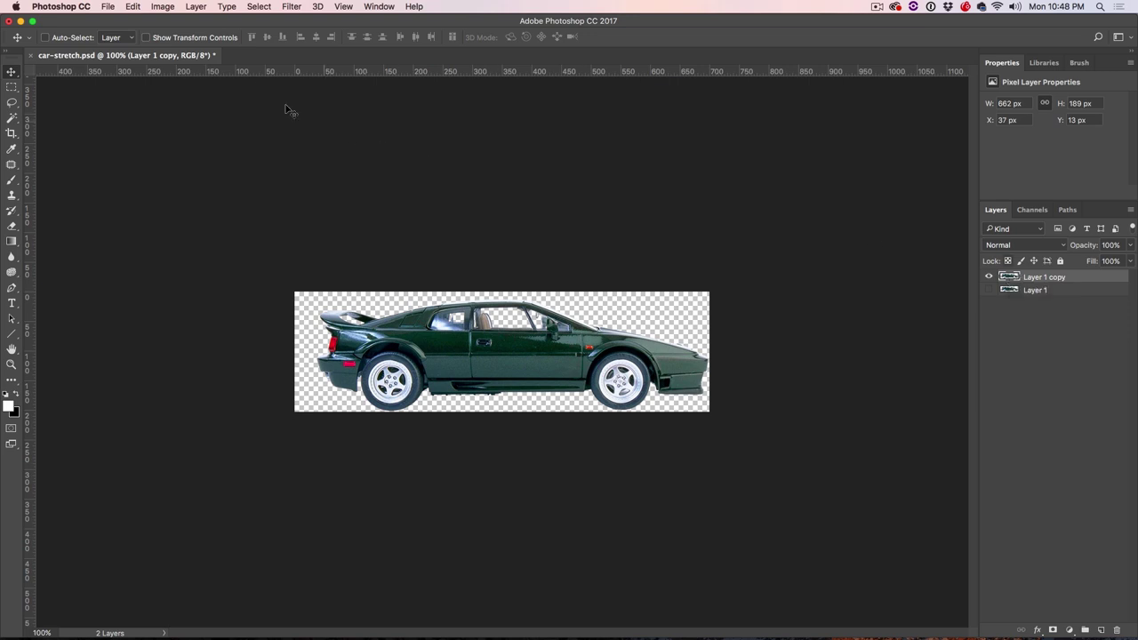
click(133, 6)
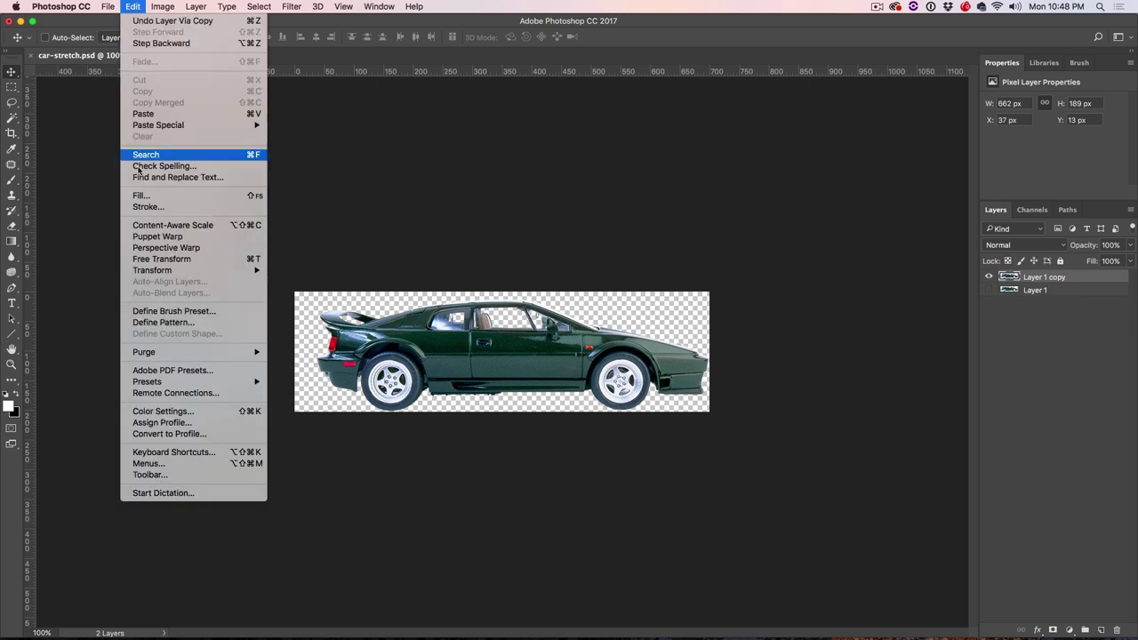
Step: Content-aware squeeze Layer 1 copy to 446 px wide, then hide it to show the original car
click(167, 226)
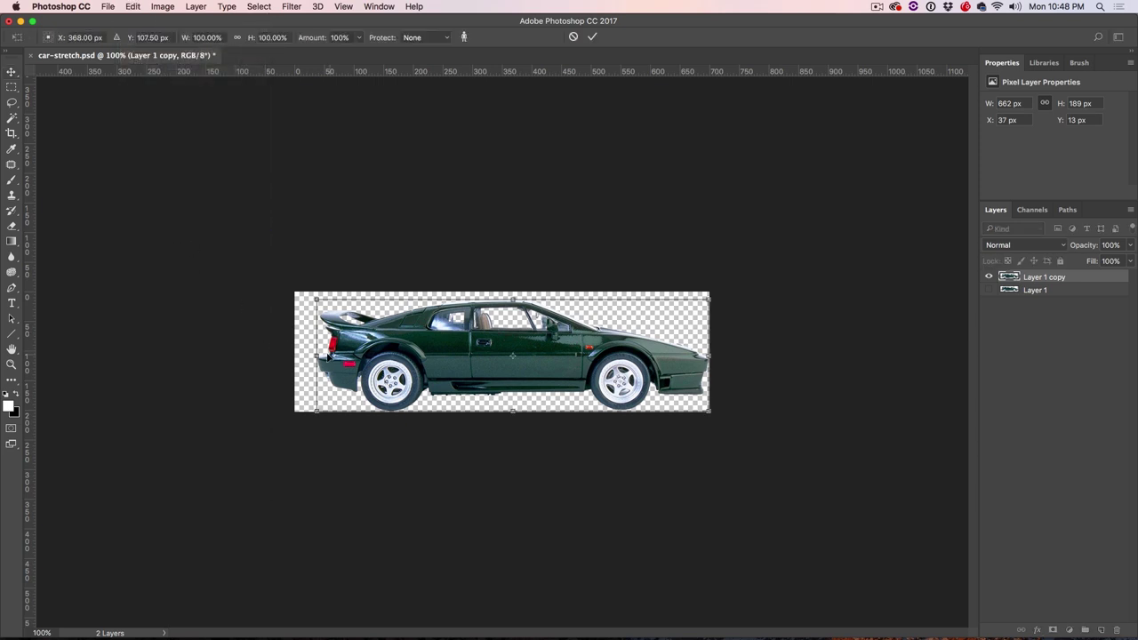
drag(316, 355, 444, 355)
key(Return)
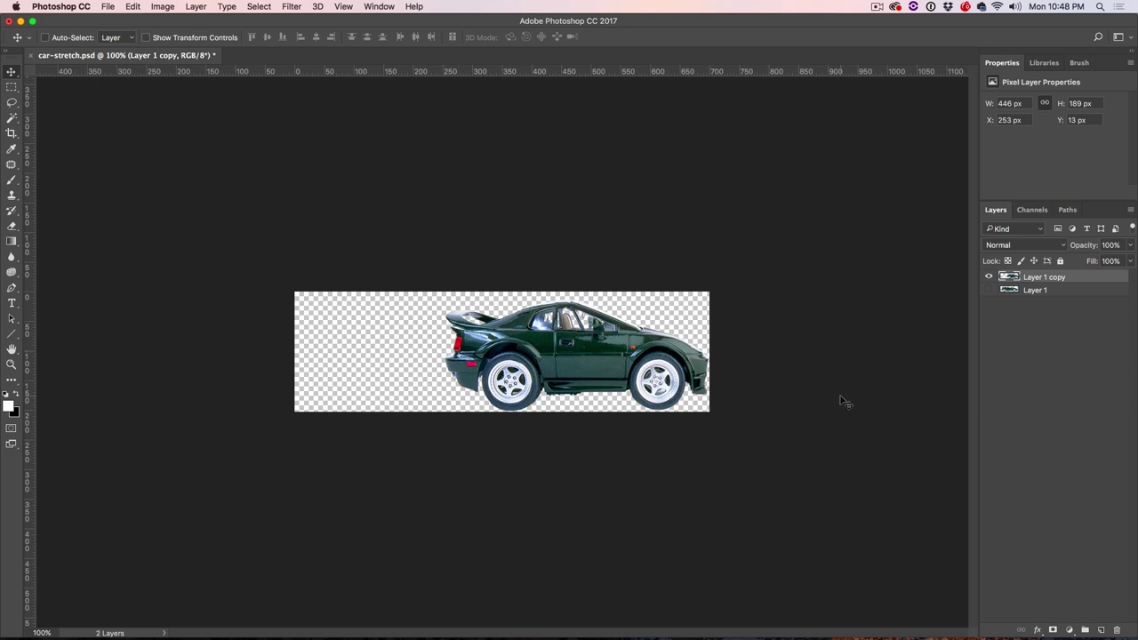
click(988, 290)
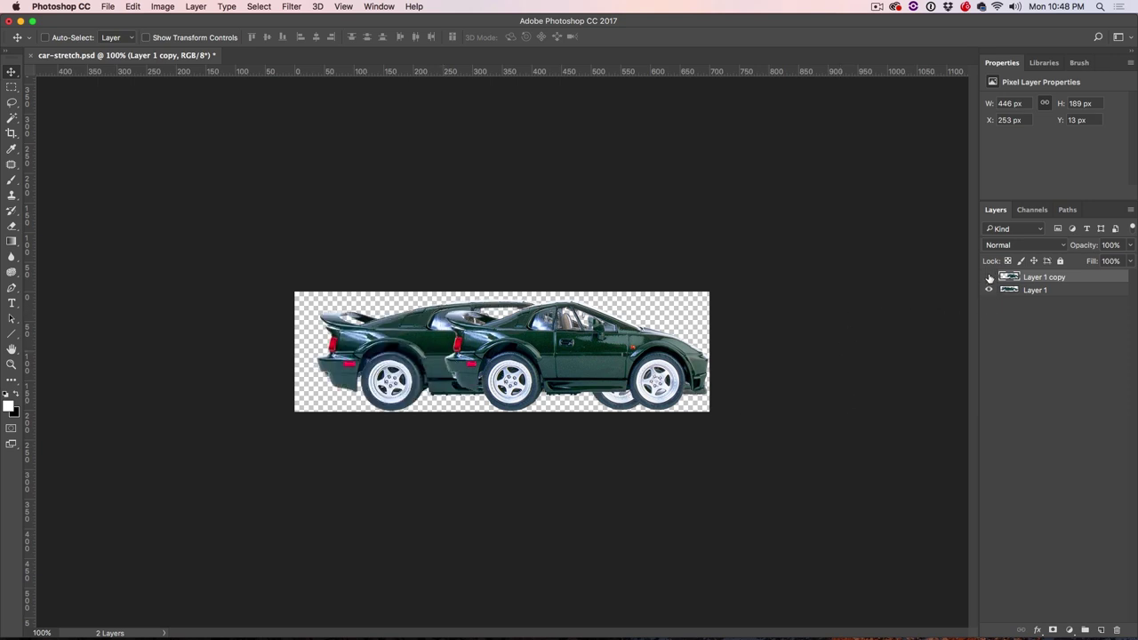
click(988, 276)
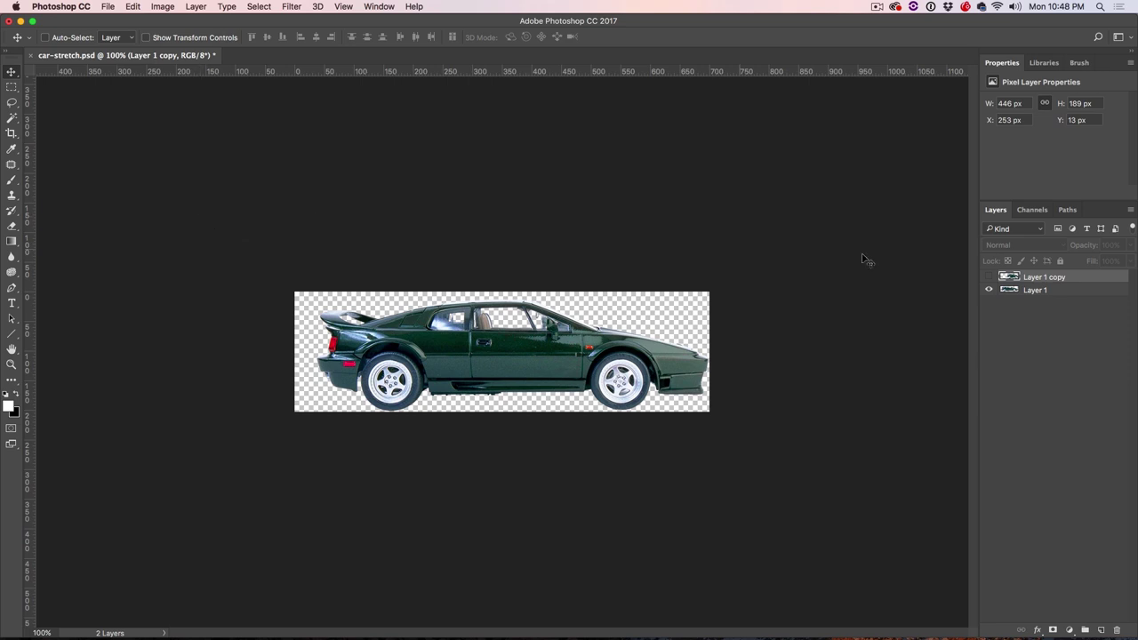
Step: With Layer 1 active, crop outward to extend the canvas left of the car's rear
click(1010, 290)
click(12, 132)
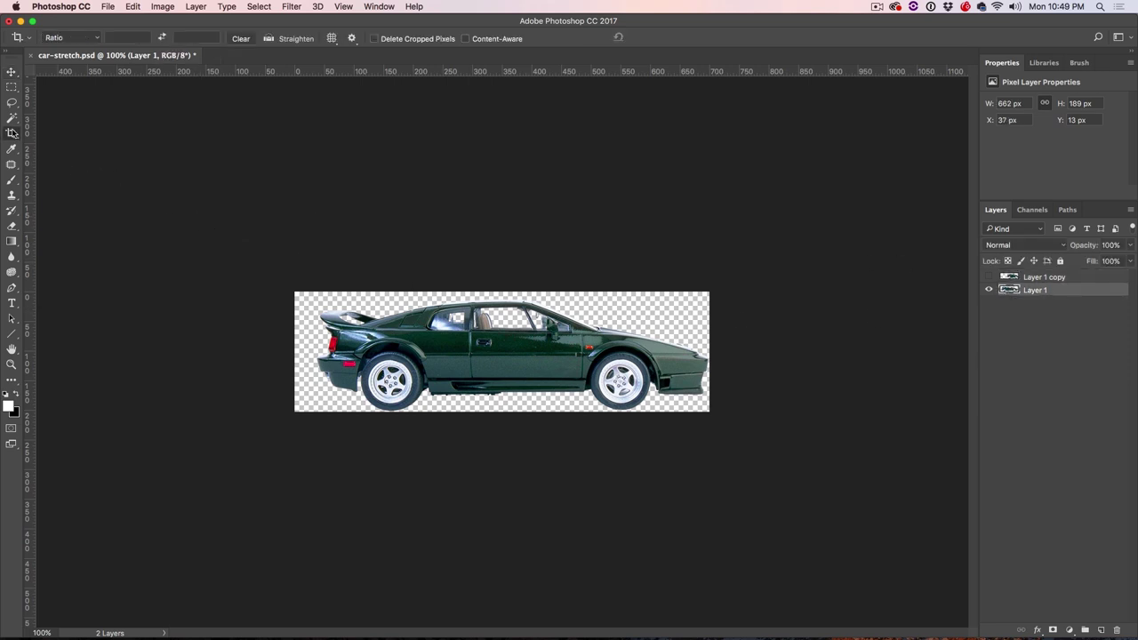
drag(305, 353, 192, 339)
key(Return)
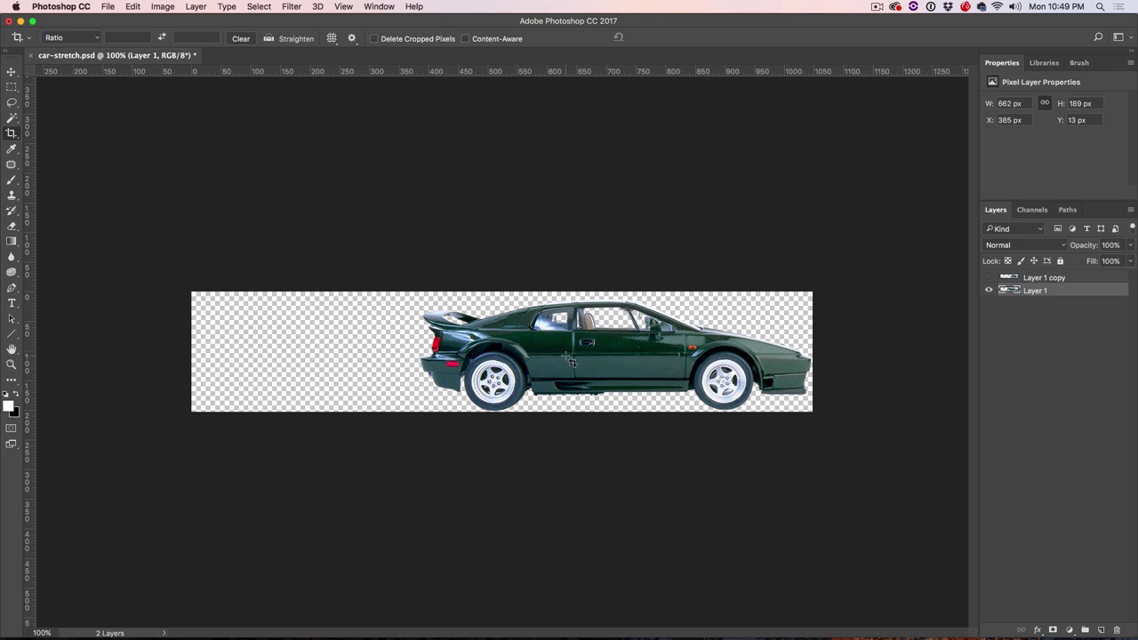
click(12, 73)
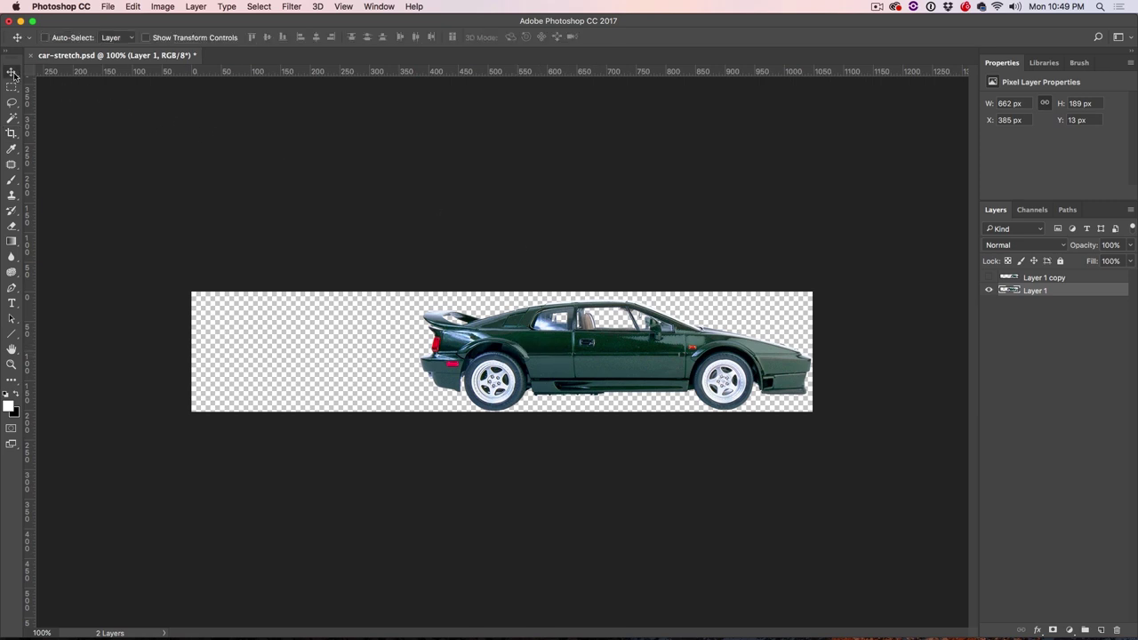
click(108, 7)
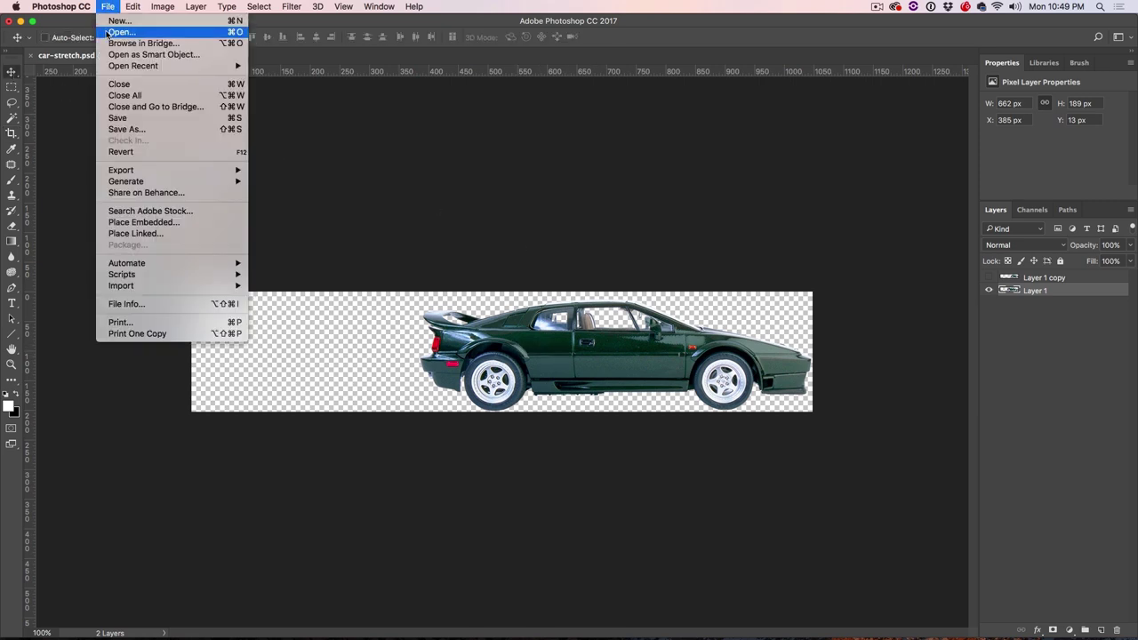
mouse_move(132, 6)
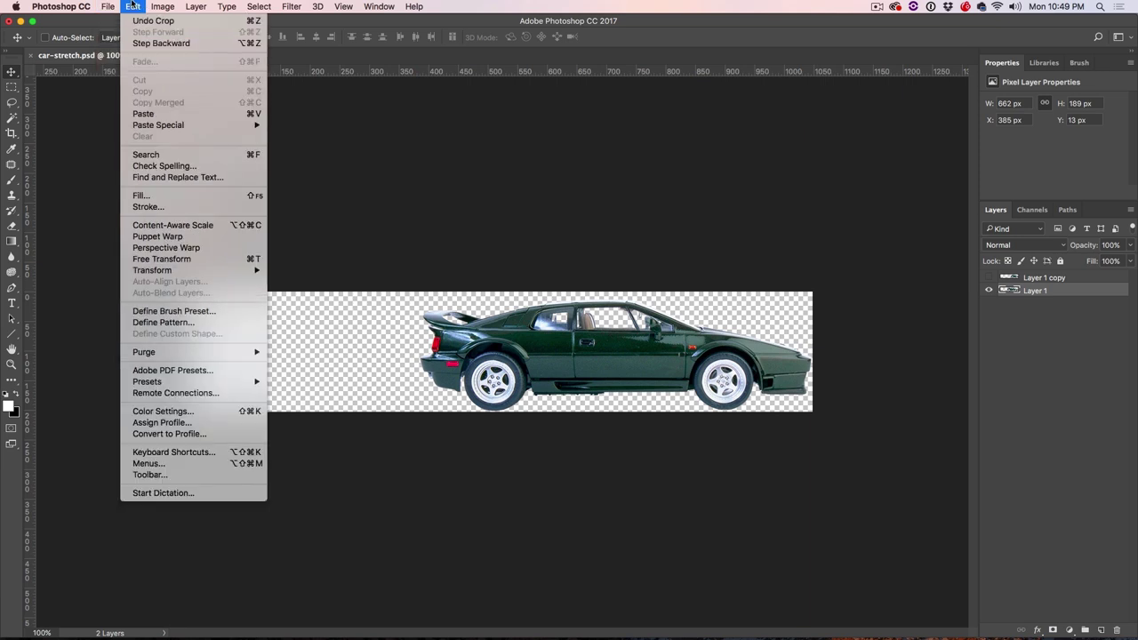
click(165, 225)
drag(415, 354, 202, 353)
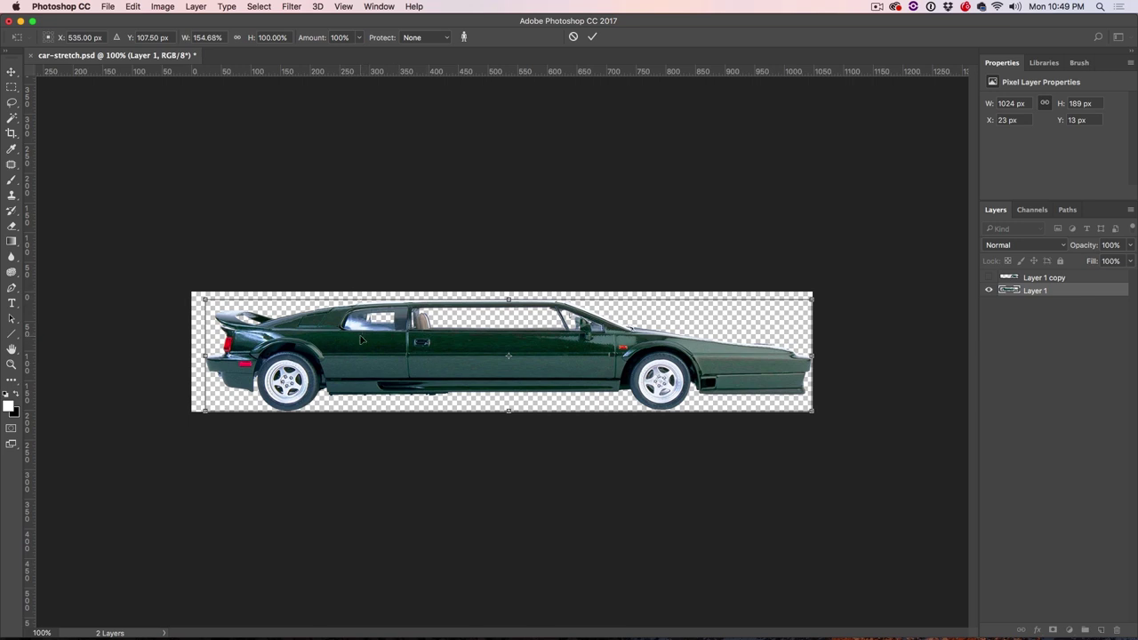
key(Escape)
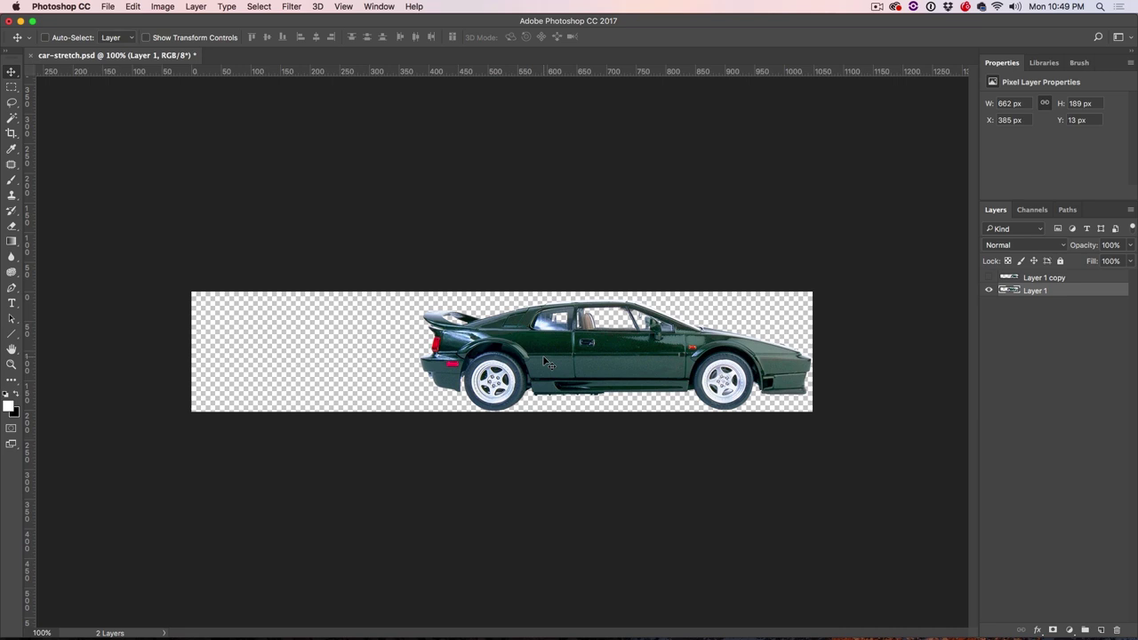
Step: Enter Quick Mask mode with the Brush set to 75% hardness
key(q)
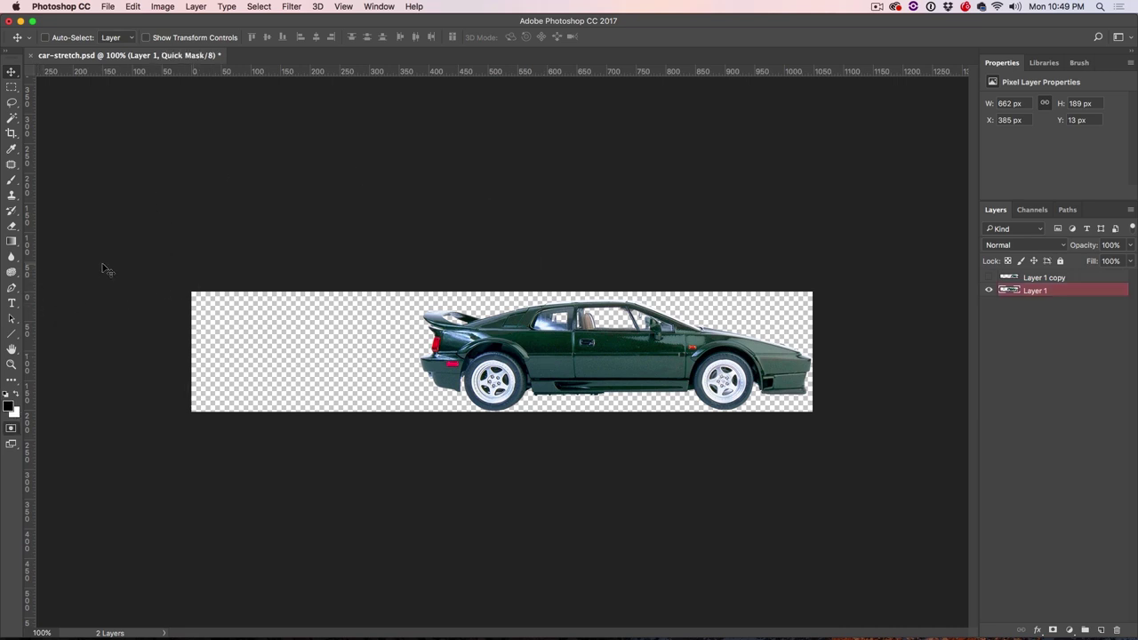
key(b)
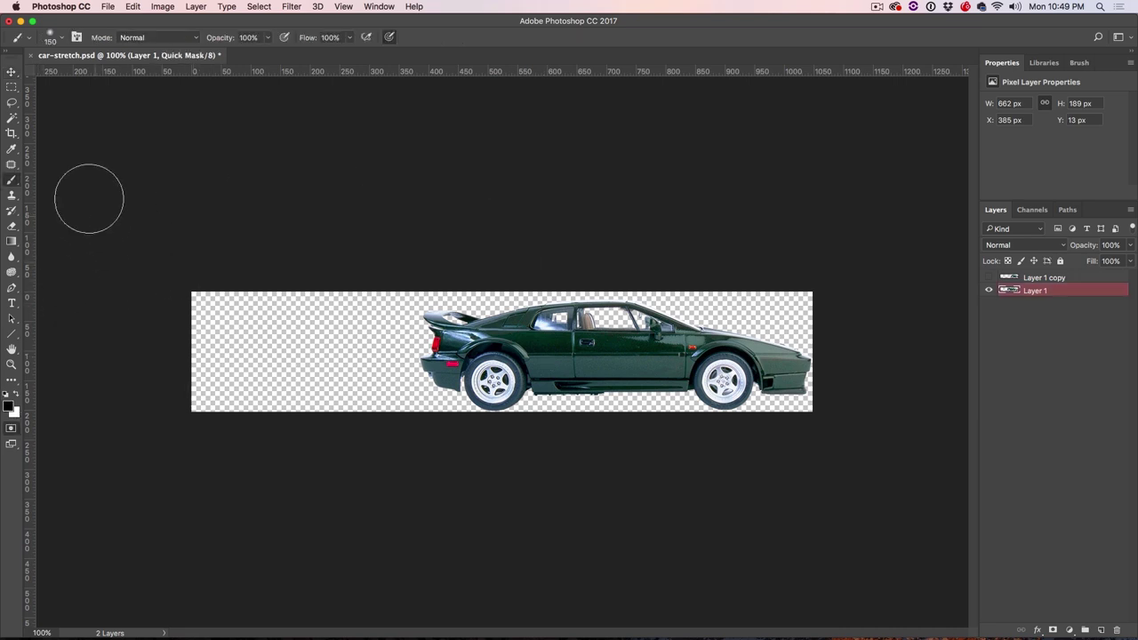
click(62, 38)
mouse_move(69, 103)
mouse_down()
mouse_move(140, 106)
mouse_move(121, 104)
mouse_up()
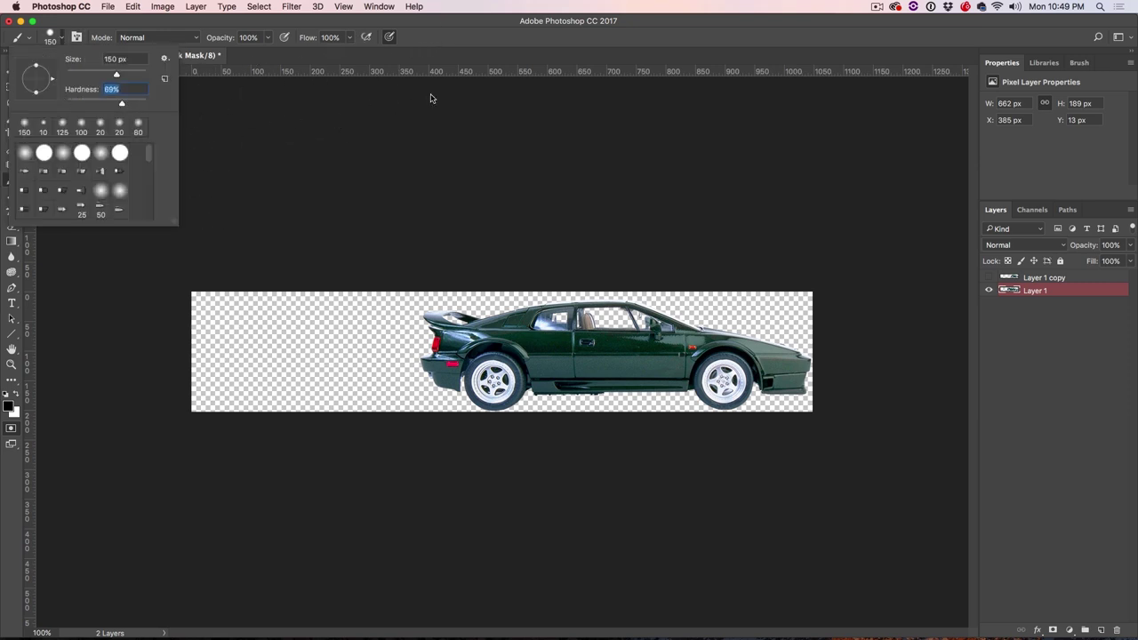
Step: Paint the mask over the car's rear and front, leaving a straight-edged middle strip
mouse_move(388, 312)
mouse_down()
mouse_move(422, 311)
mouse_move(411, 322)
mouse_move(423, 319)
mouse_move(424, 351)
mouse_move(446, 383)
mouse_move(474, 388)
mouse_move(478, 296)
mouse_move(486, 385)
mouse_move(503, 398)
mouse_move(491, 364)
mouse_move(489, 262)
mouse_up()
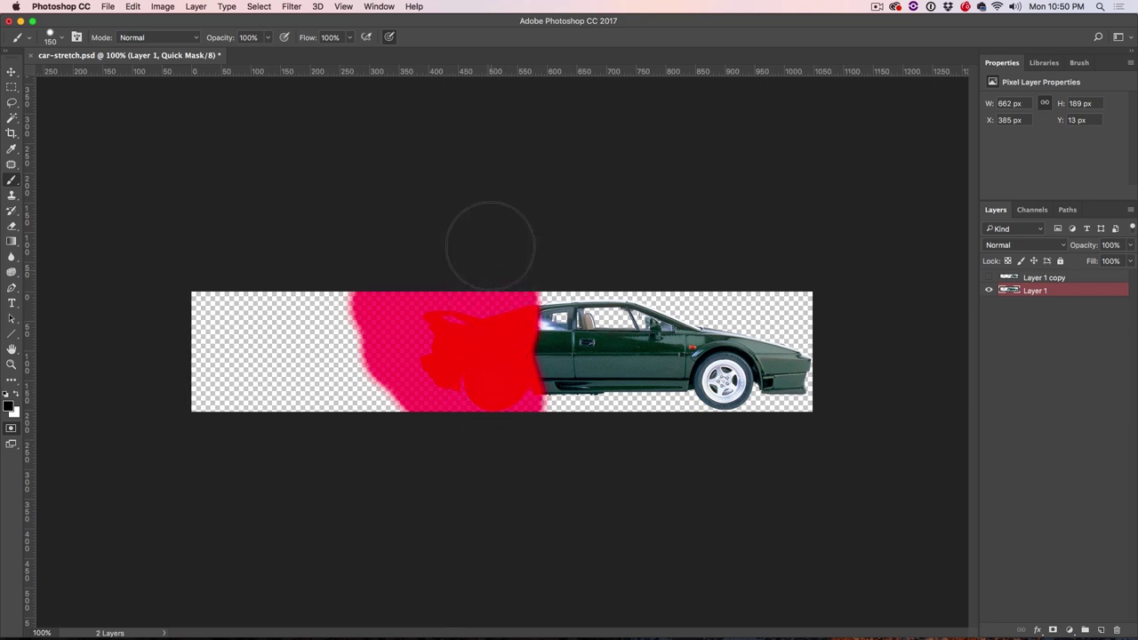
mouse_move(773, 342)
mouse_down()
mouse_move(769, 387)
mouse_move(751, 369)
mouse_move(753, 327)
mouse_move(731, 367)
mouse_move(686, 307)
mouse_move(665, 362)
mouse_move(631, 322)
mouse_up()
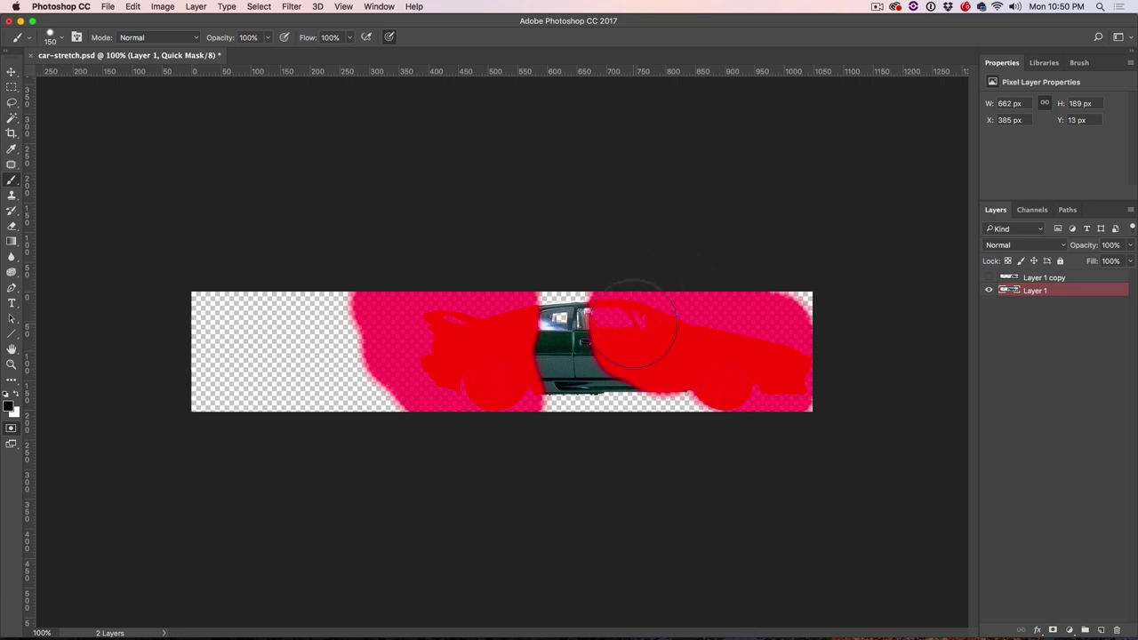
key(bracketleft)
key(bracketleft)
key(bracketleft)
key(bracketleft)
key(bracketleft)
key(bracketleft)
key(bracketleft)
mouse_move(586, 291)
mouse_down()
mouse_move(583, 385)
mouse_move(680, 396)
mouse_up()
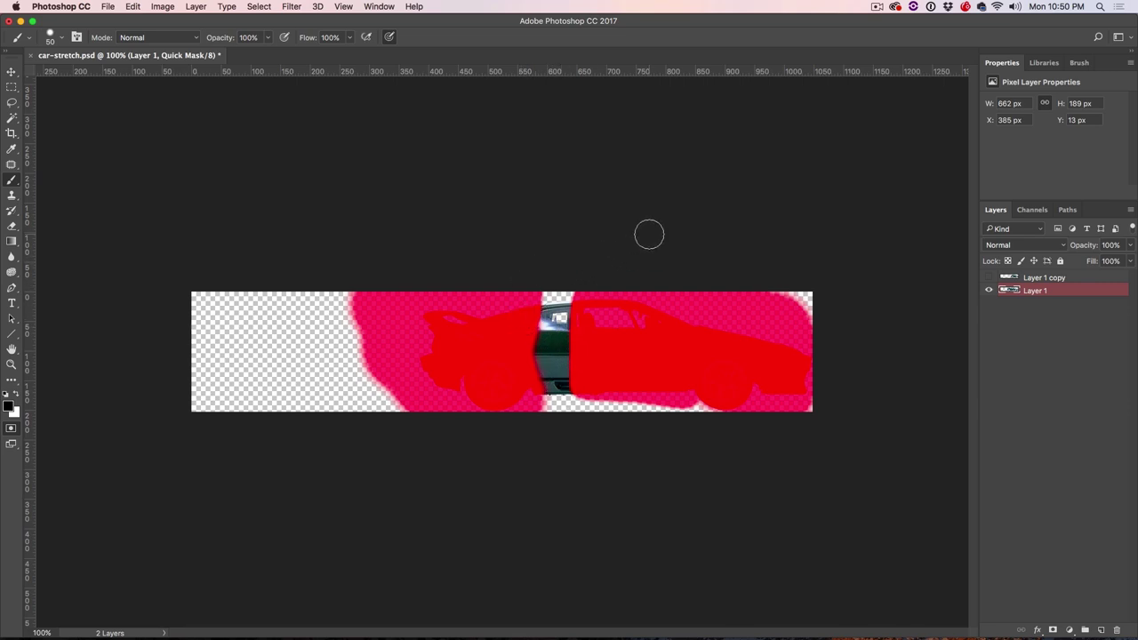
click(12, 72)
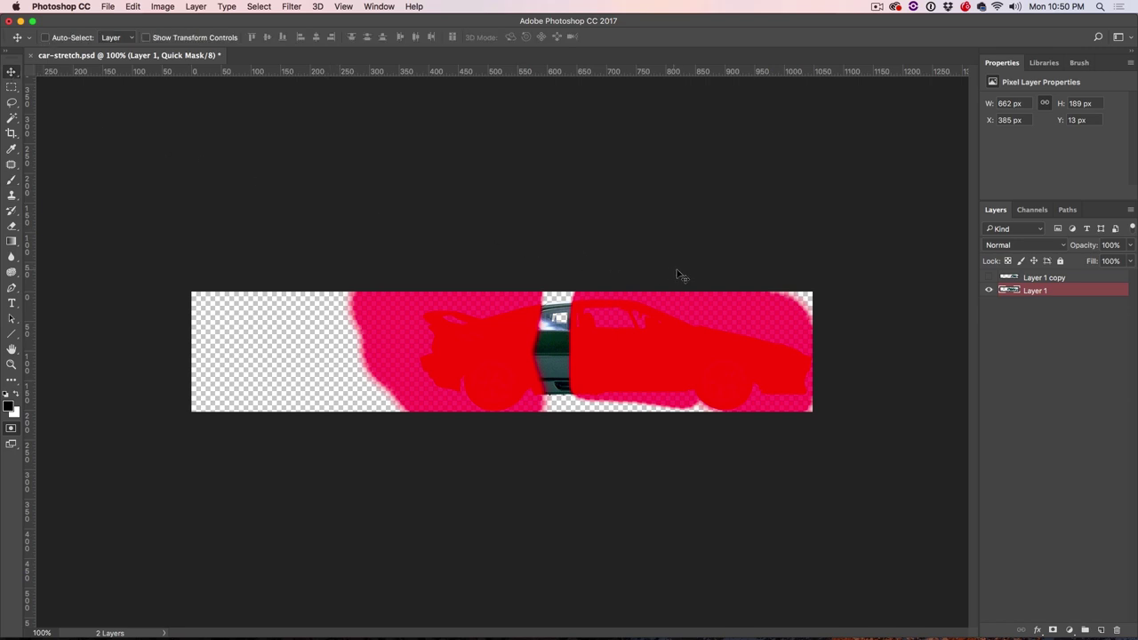
click(1029, 211)
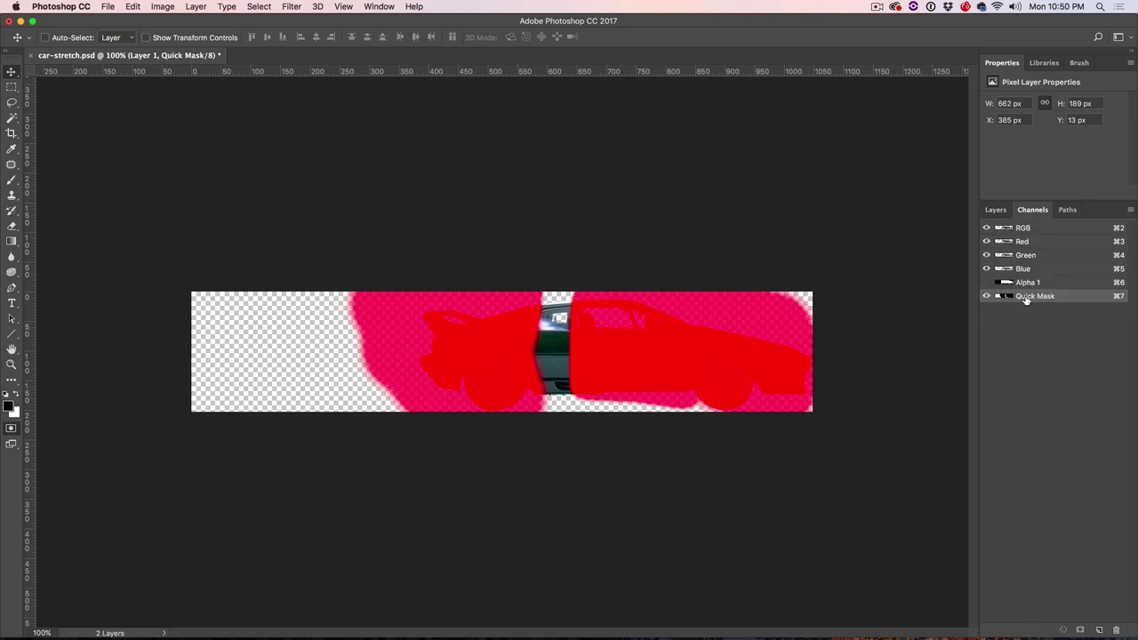
Step: Save the Quick Mask as a Quick Mask copy channel and clear the selection
drag(1029, 296, 1099, 629)
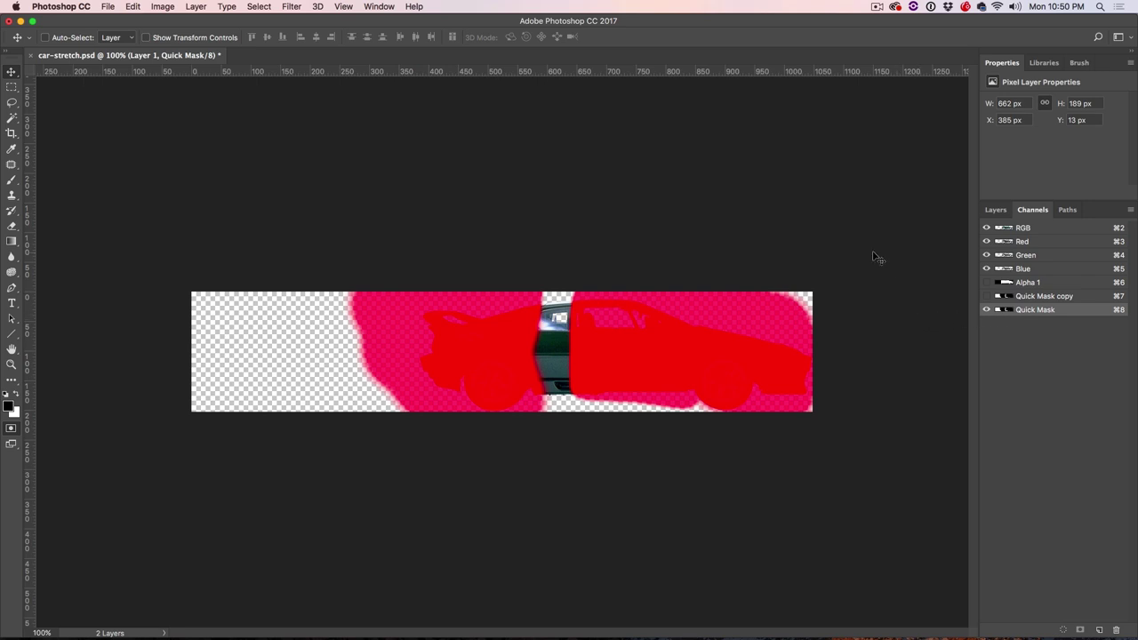
key(q)
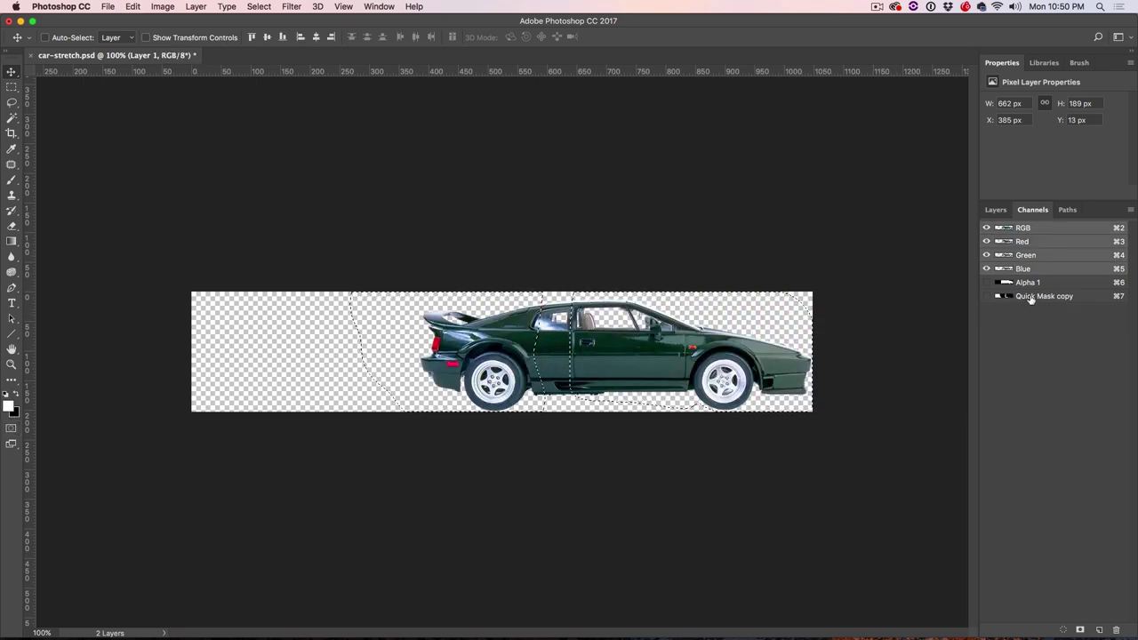
key(q)
key(q)
key(super)
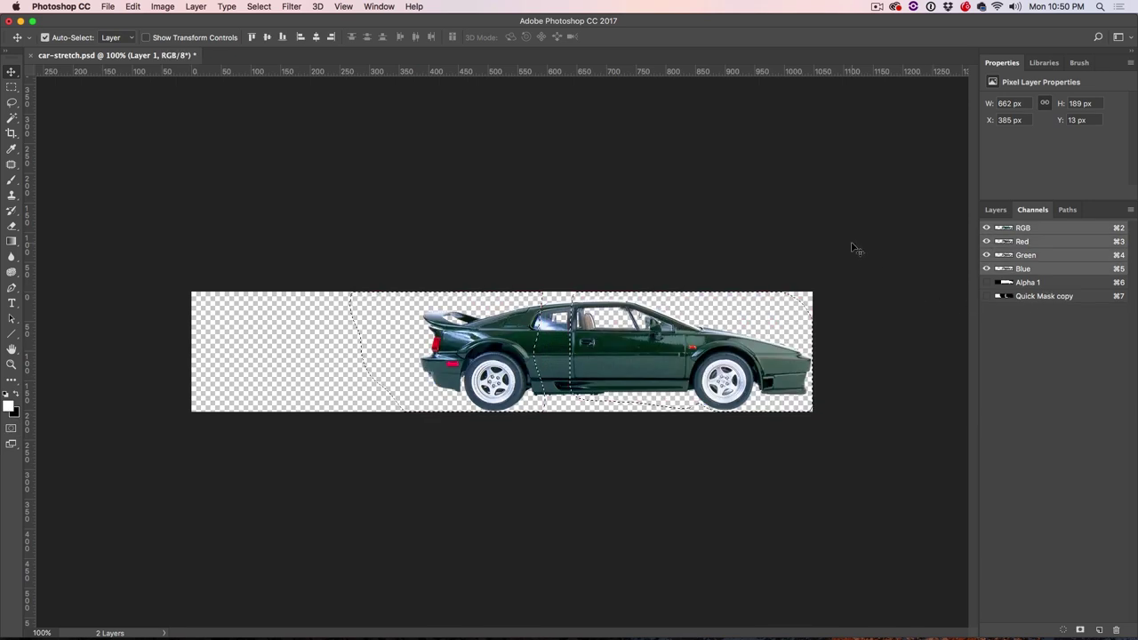
key(super+d)
Step: Show the Quick Mask copy channel and invert it with Cmd+I
click(986, 296)
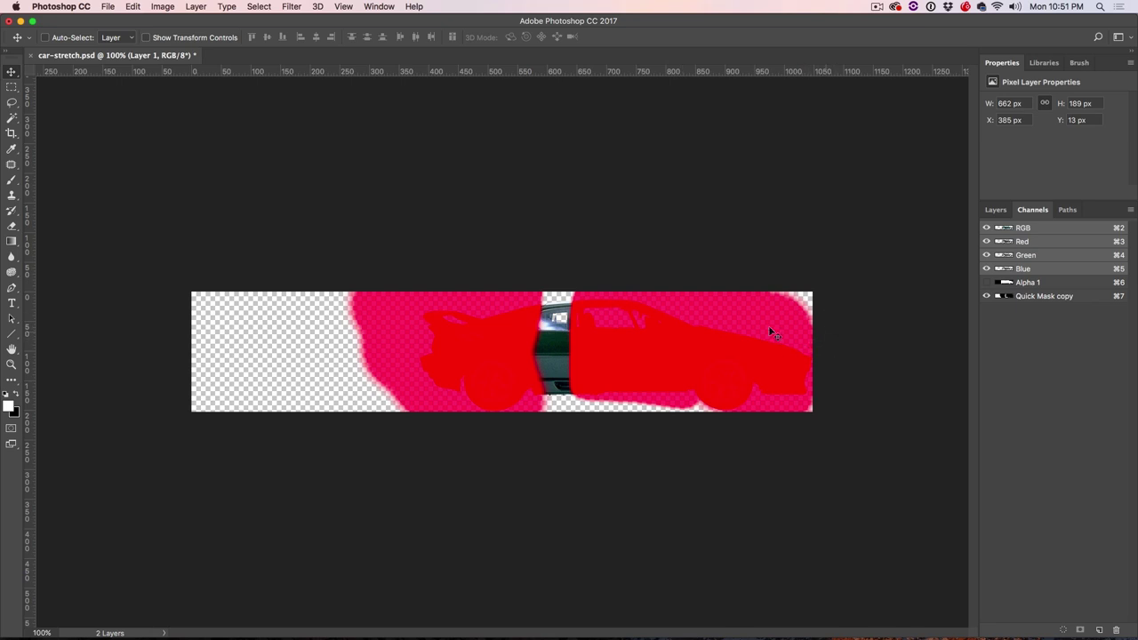
click(1034, 301)
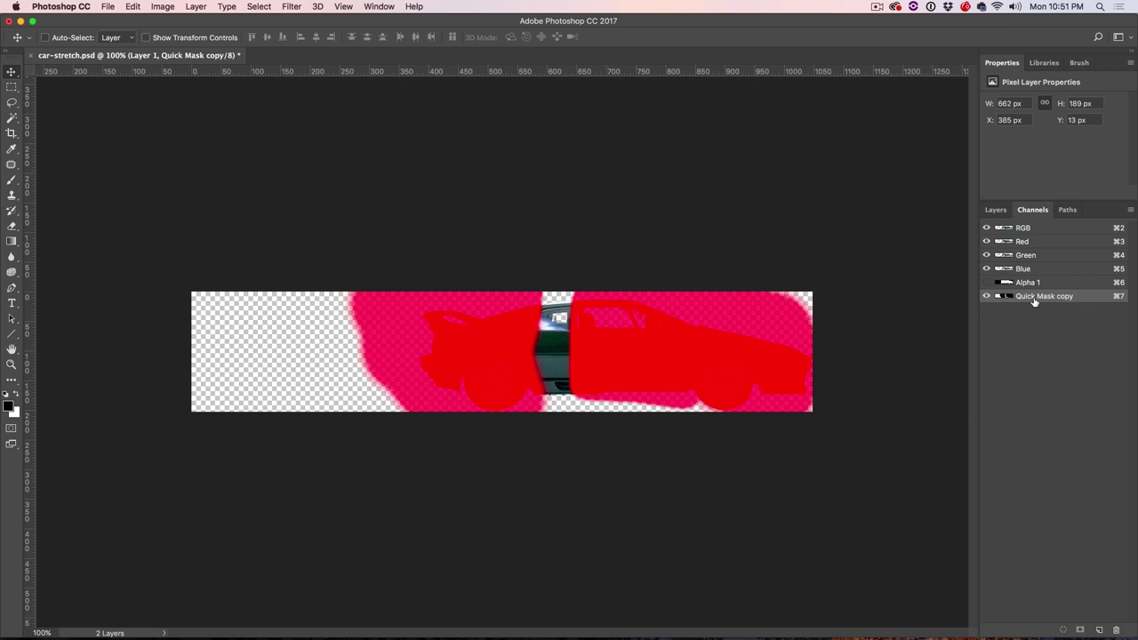
key(super+i)
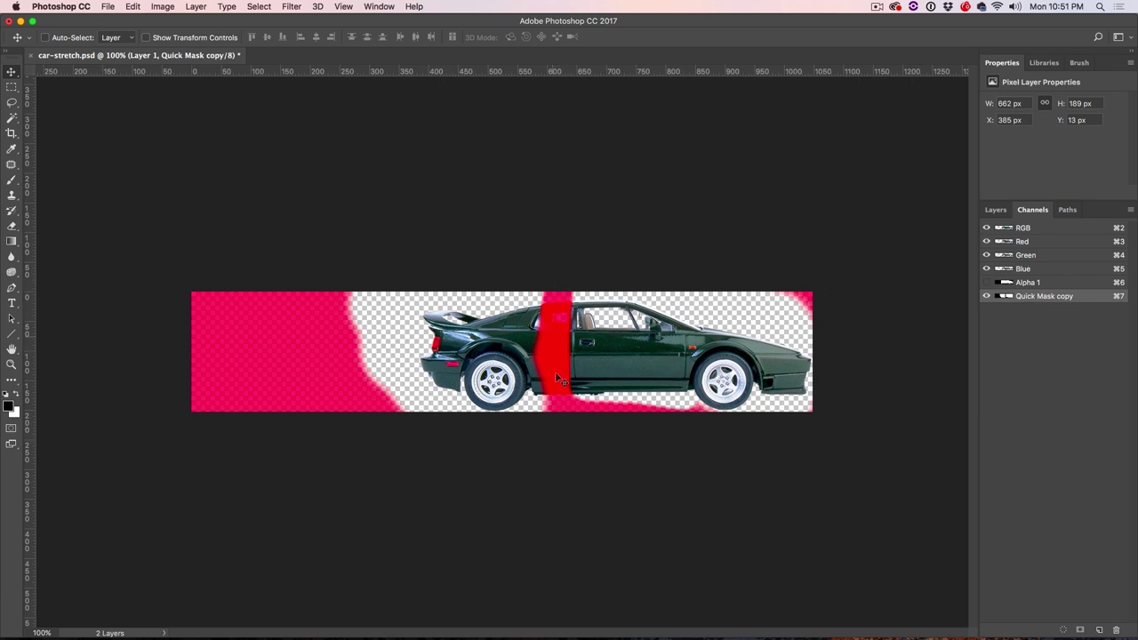
Step: Hide the Quick Mask copy overlay and return to the RGB composite and Layers
click(986, 296)
click(1018, 228)
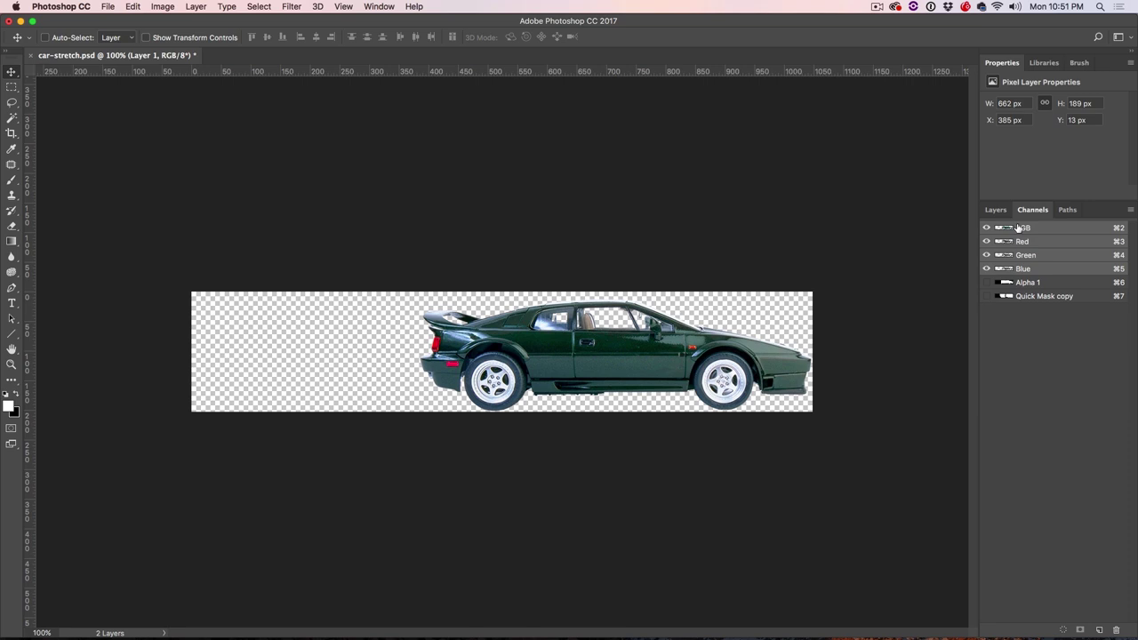
click(996, 210)
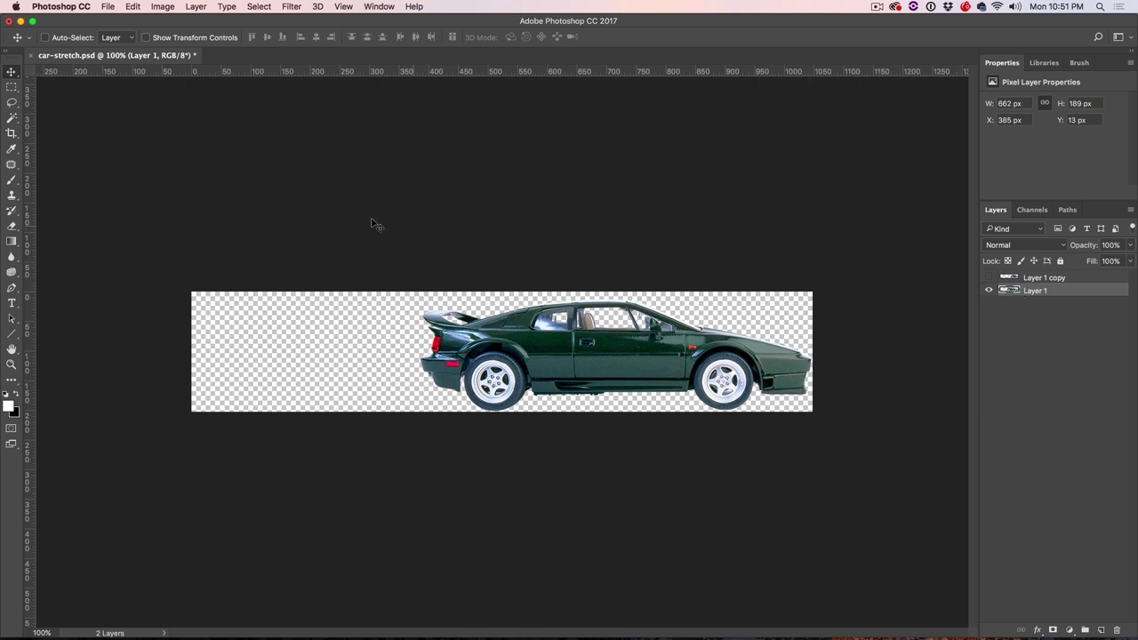
Step: Content-aware stretch Layer 1 leftward to 748 px, protected by Quick Mask copy
click(134, 6)
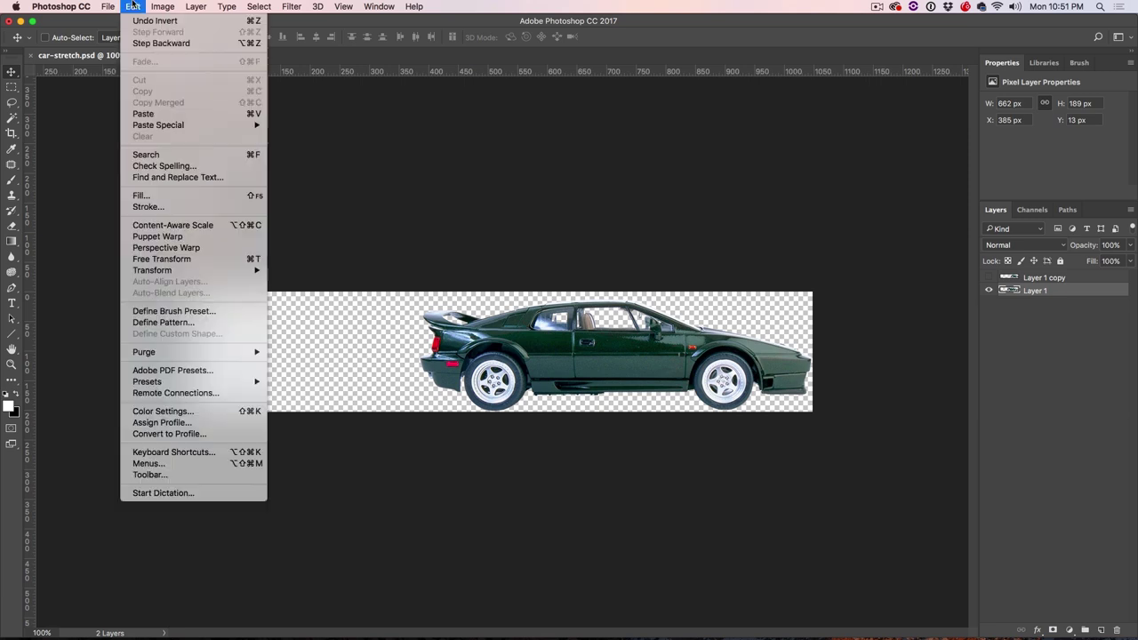
click(156, 225)
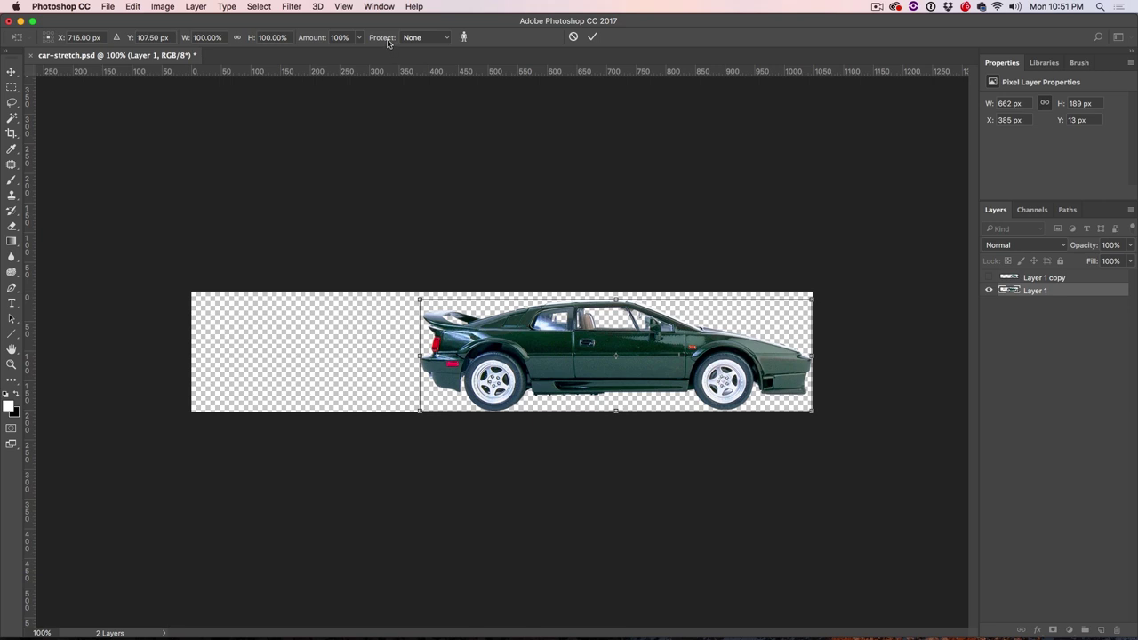
click(445, 36)
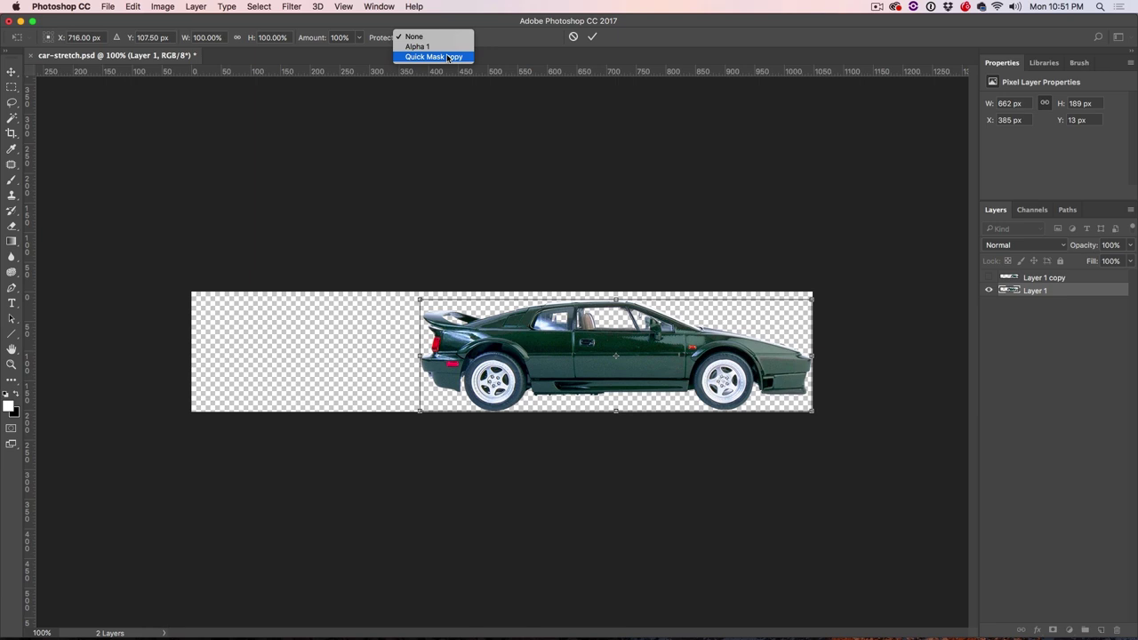
click(449, 57)
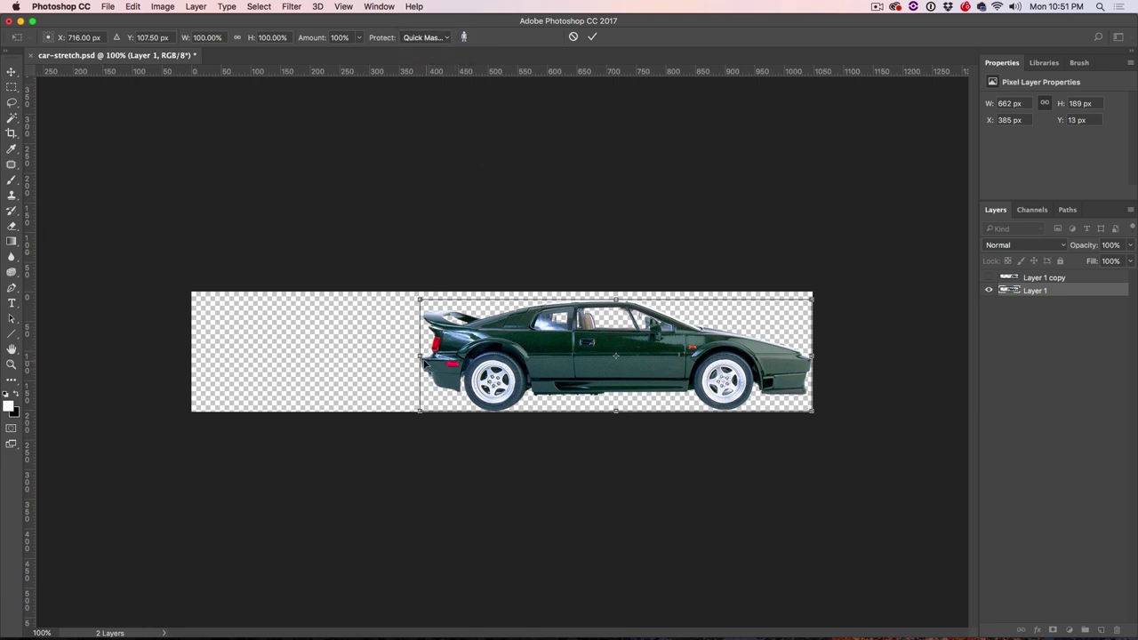
drag(418, 356, 367, 345)
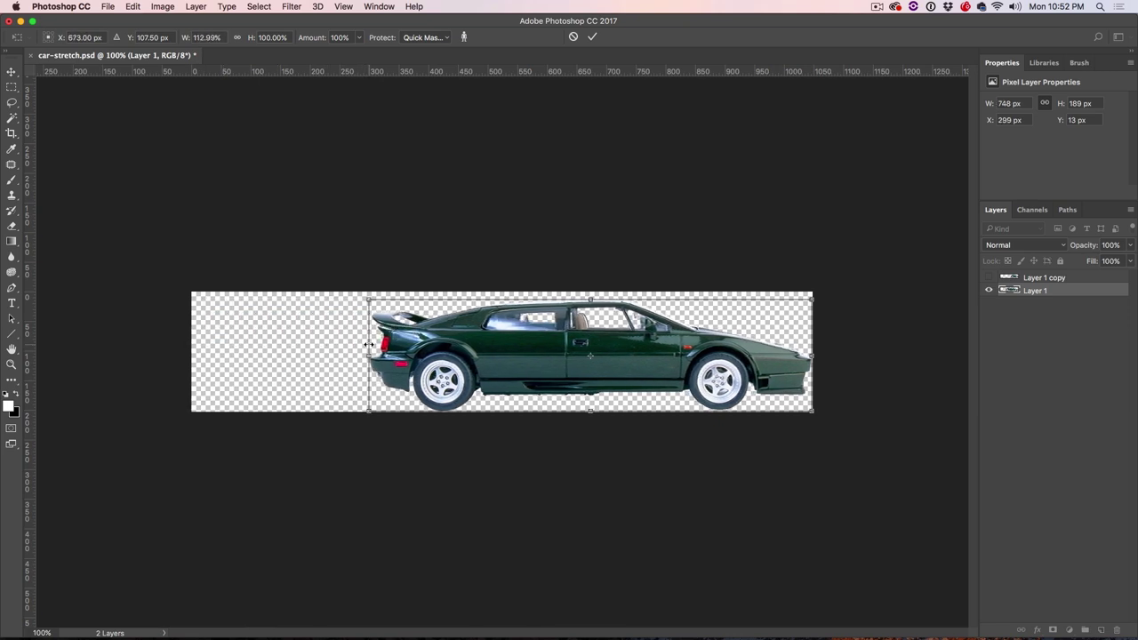
key(Return)
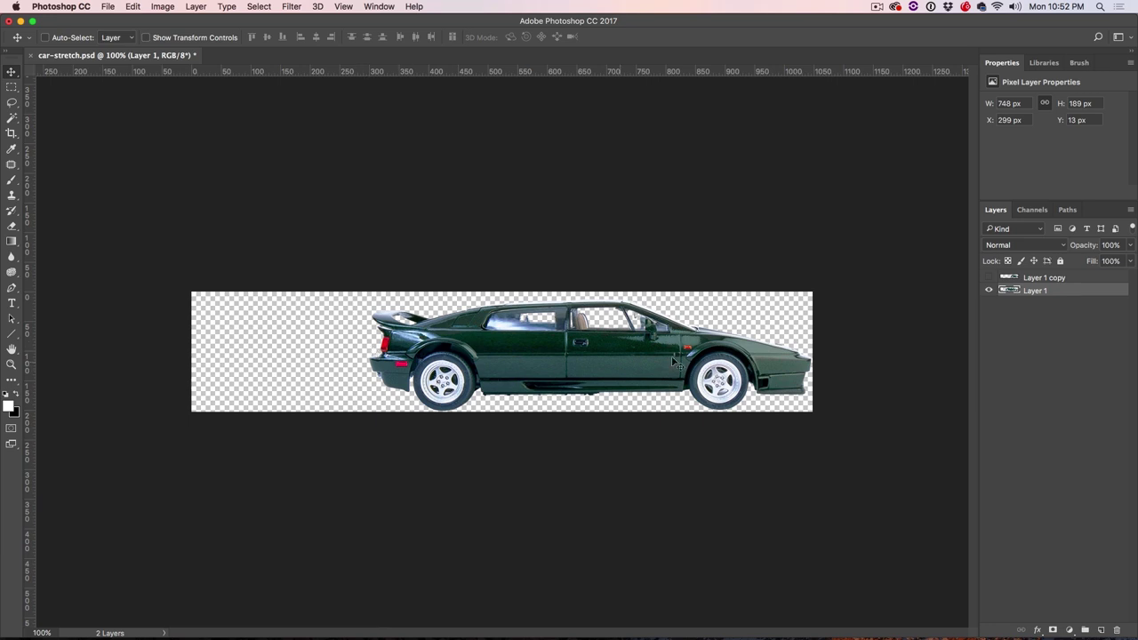
key(b)
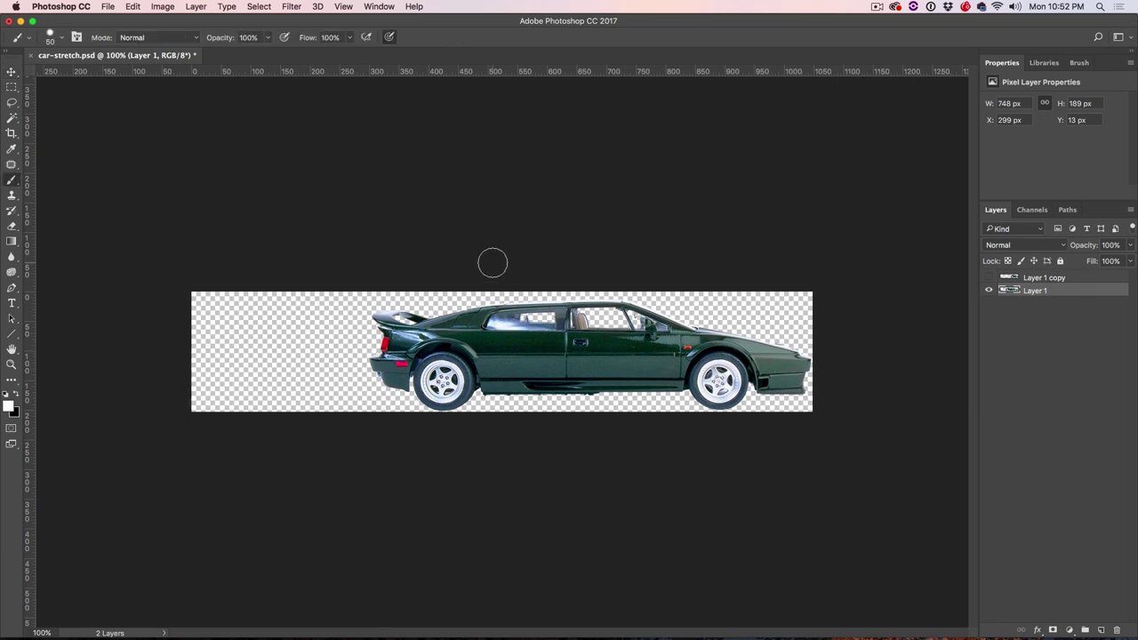
Step: Paint a Quick Mask stripe down the car's middle, slightly wider toward the front
key(q)
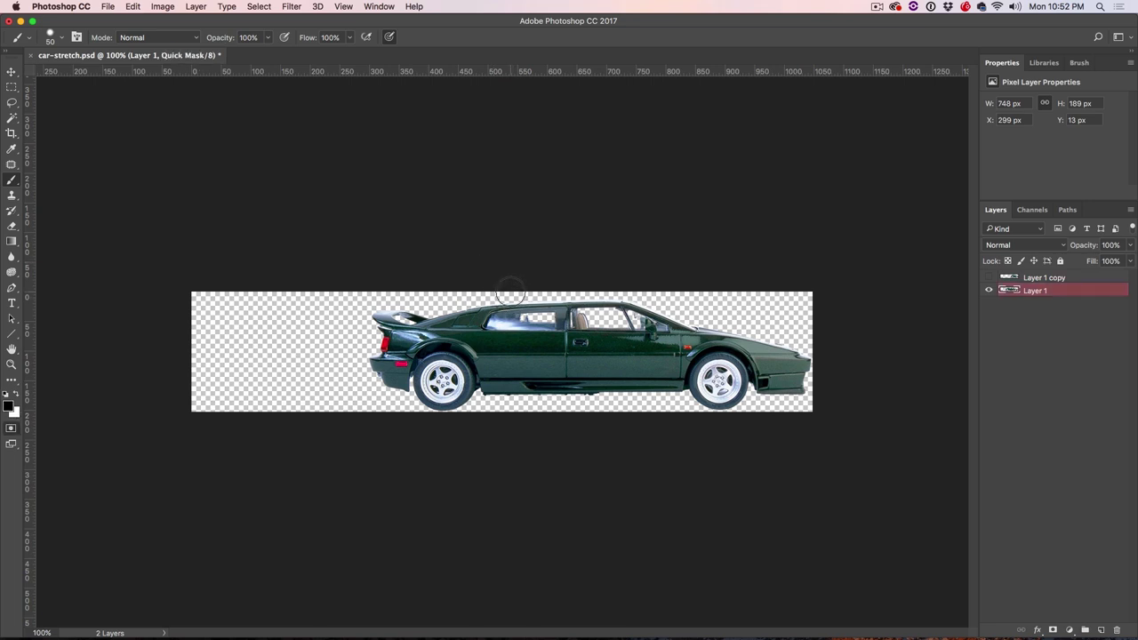
click(510, 289)
mouse_move(510, 289)
mouse_down()
mouse_move(510, 414)
mouse_move(526, 416)
mouse_move(525, 272)
mouse_move(536, 419)
mouse_move(539, 279)
mouse_move(537, 395)
mouse_move(536, 380)
mouse_up()
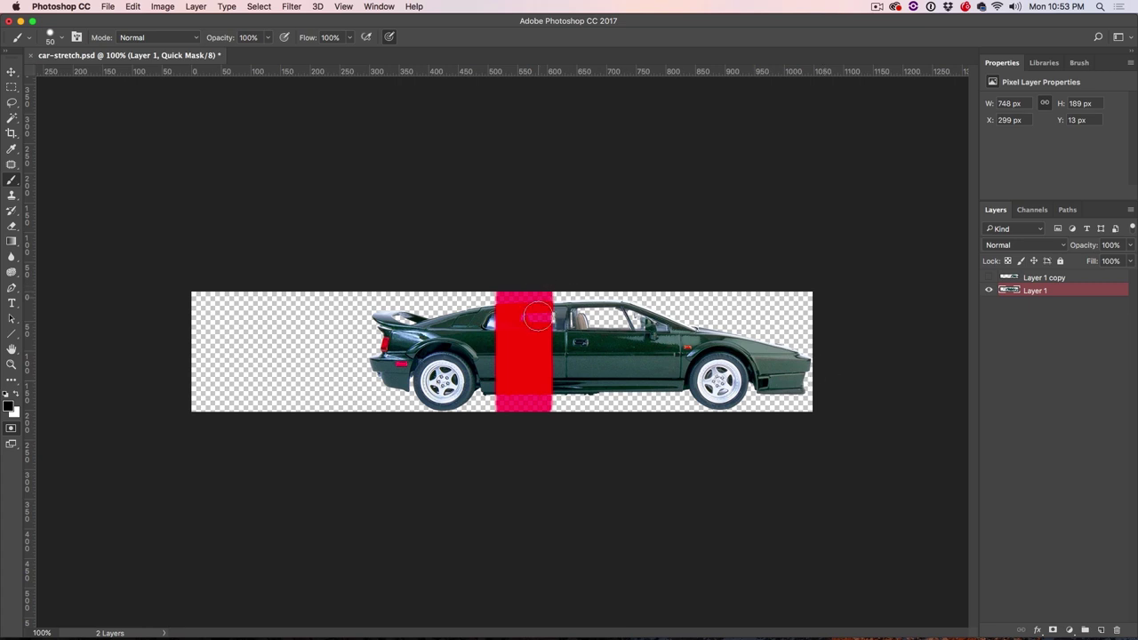
mouse_move(541, 382)
mouse_down()
mouse_move(545, 412)
mouse_move(543, 264)
mouse_up()
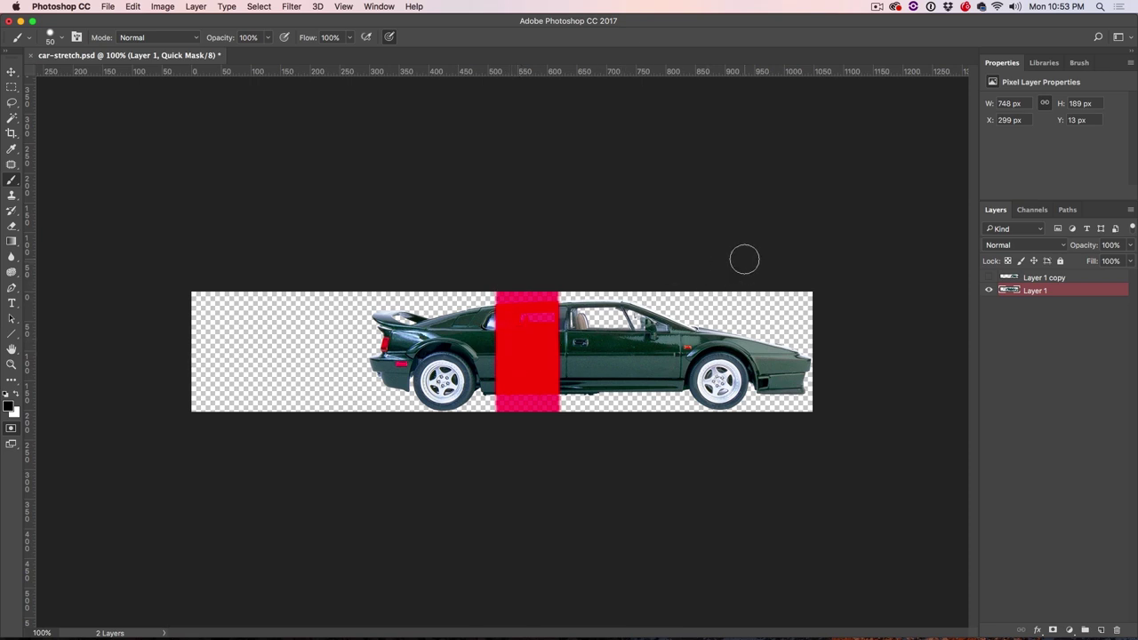
click(1032, 210)
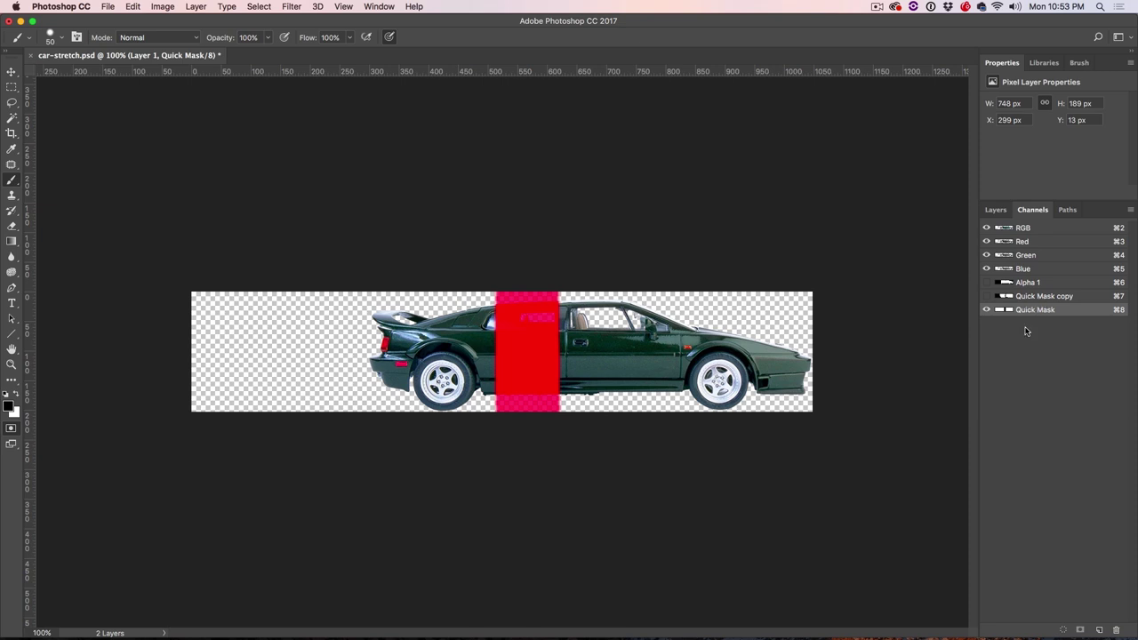
Step: Save the stripe as Quick Mask copy 2 and return to the full-colour RGB view
drag(1036, 311, 1099, 629)
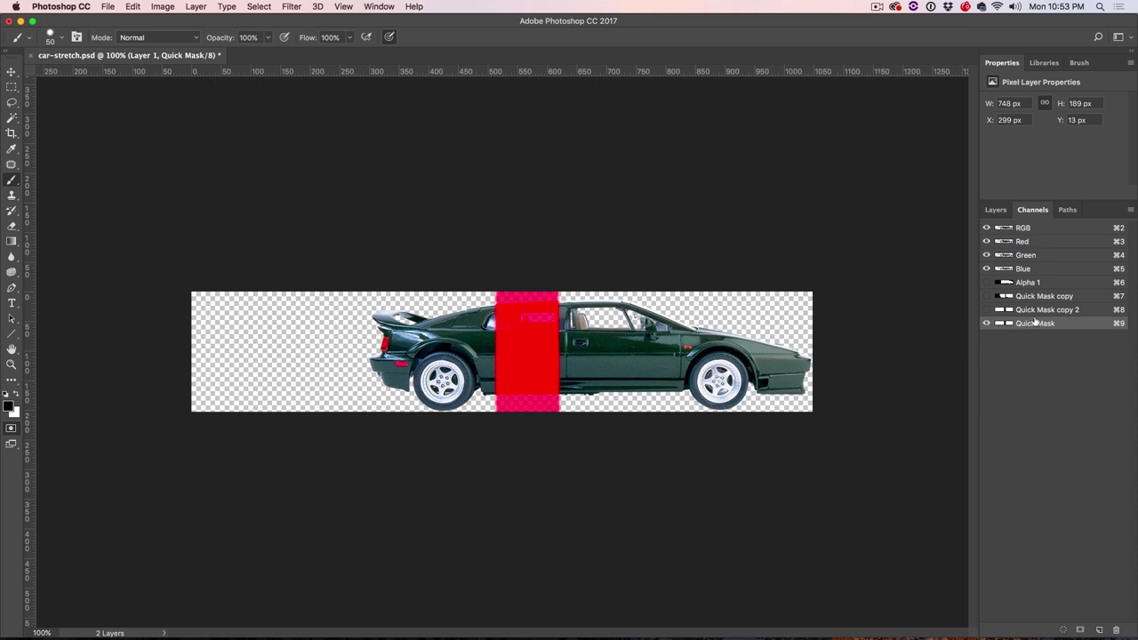
click(1074, 311)
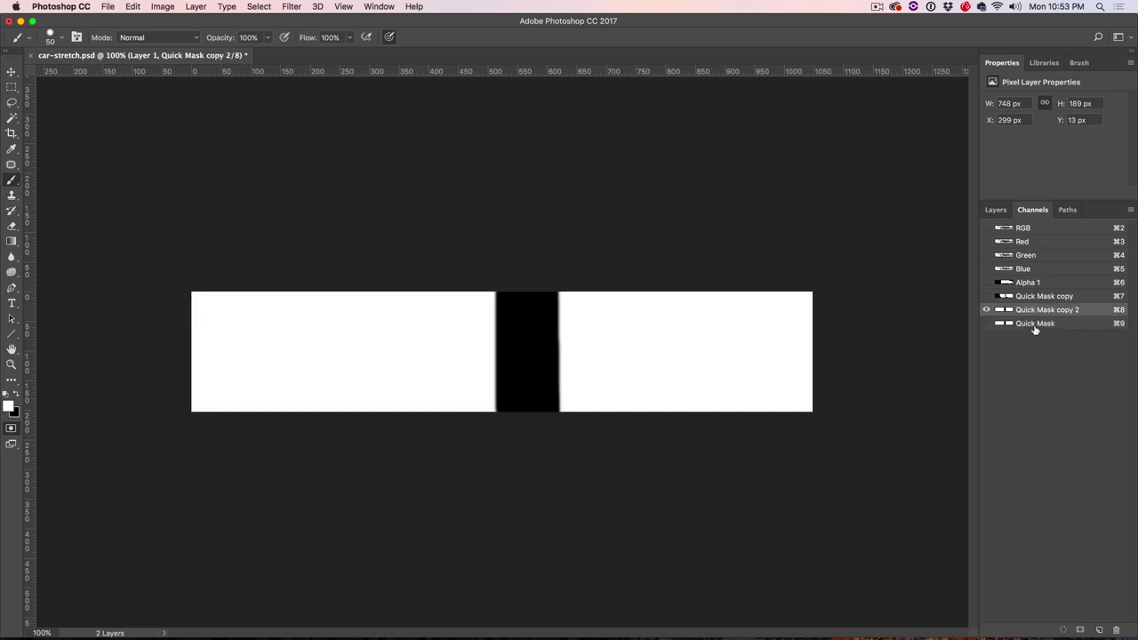
key(q)
click(985, 227)
click(1024, 228)
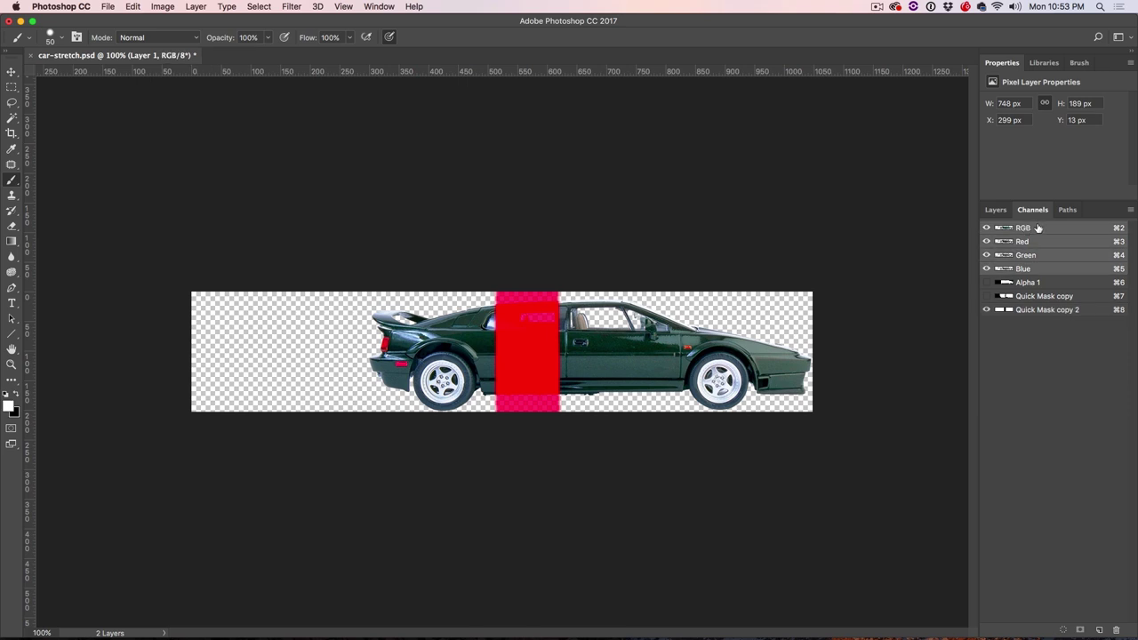
click(985, 309)
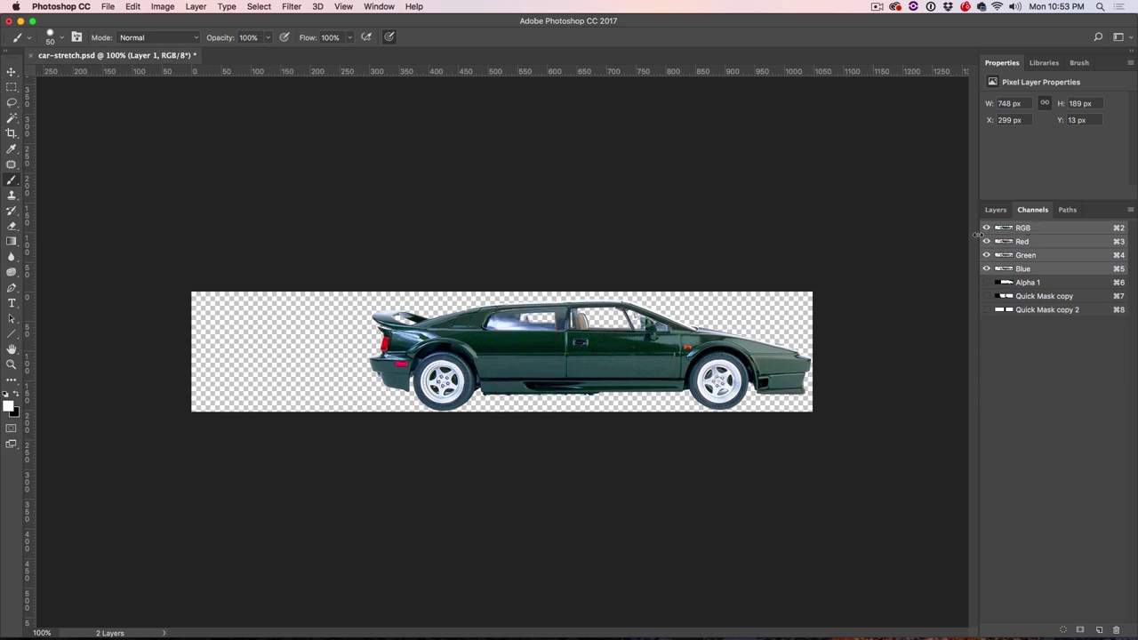
Step: Content-aware stretch Layer 1 to 966 px wide, protected by Quick Mask copy 2
click(995, 211)
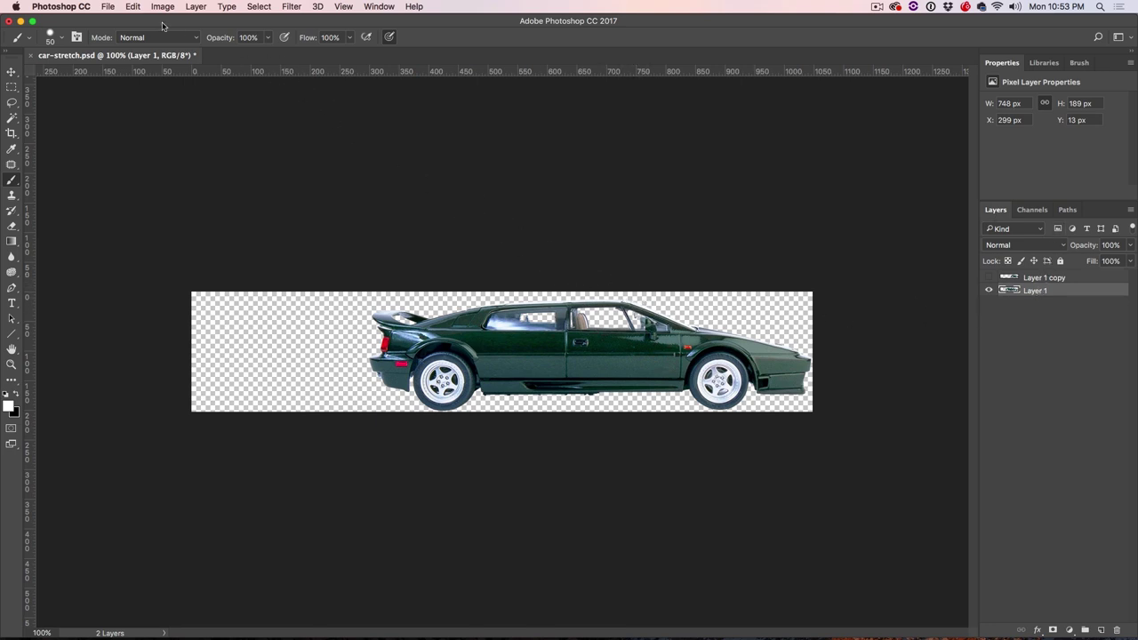
click(133, 6)
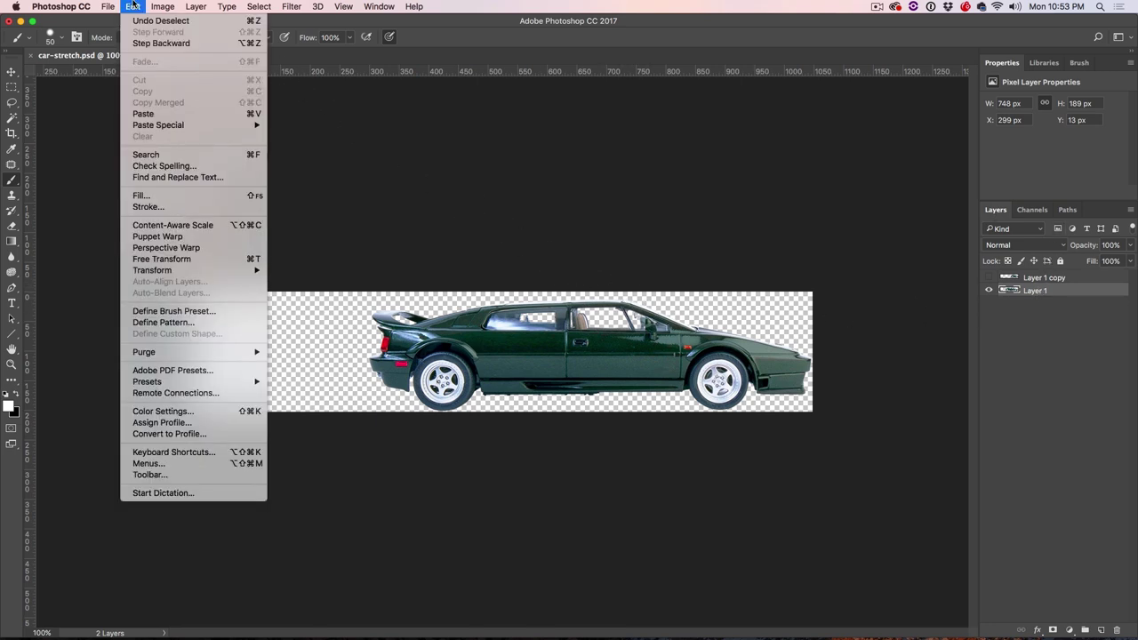
click(145, 229)
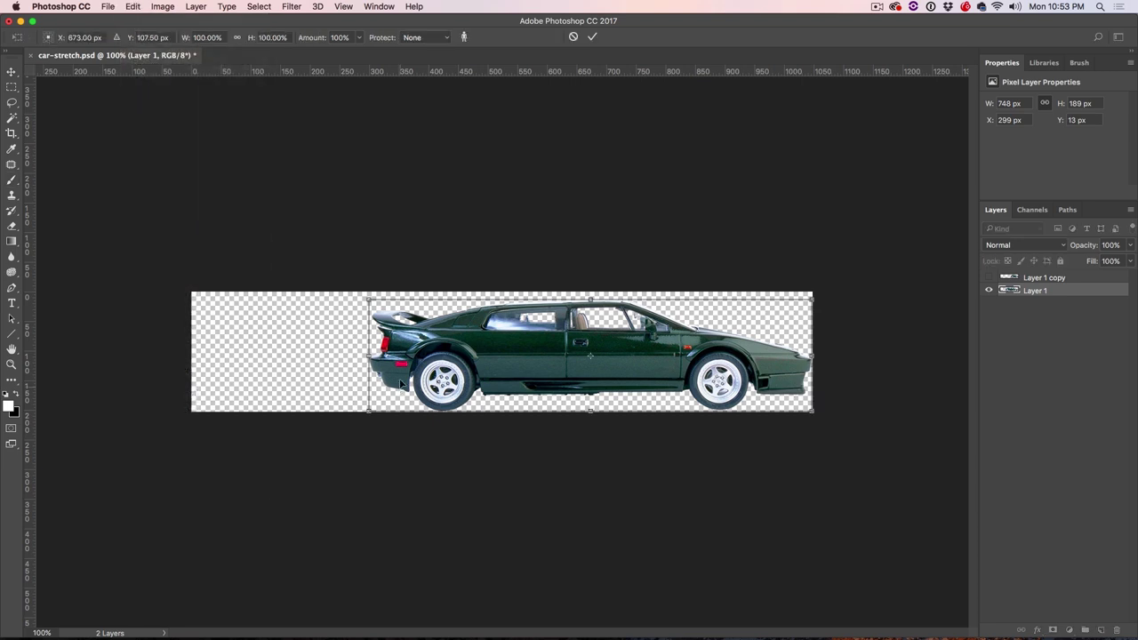
click(405, 37)
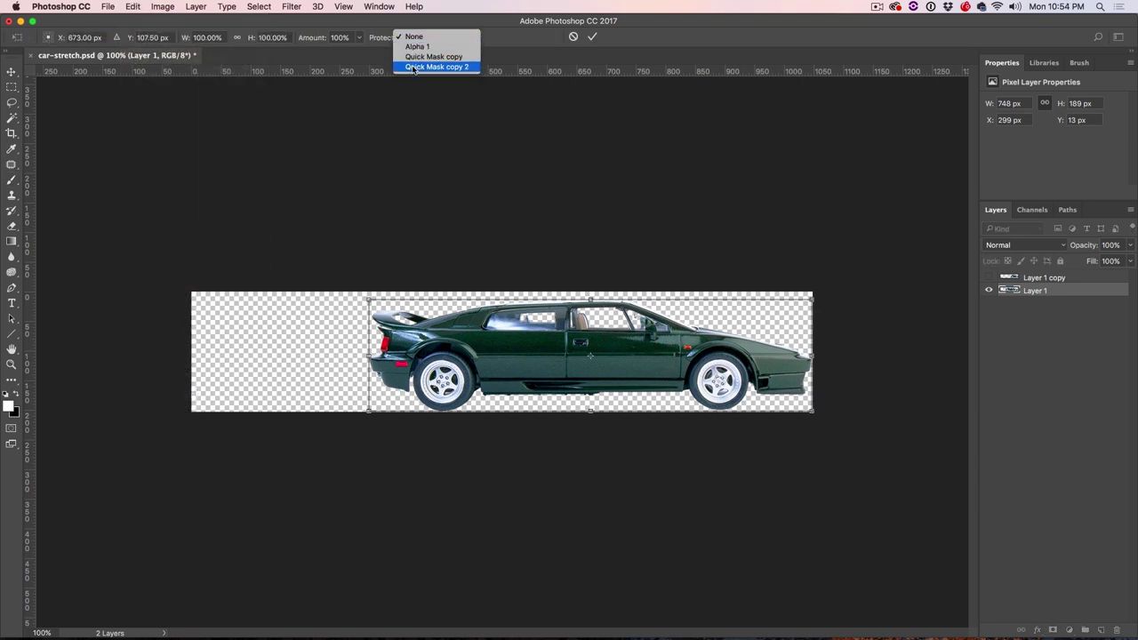
click(413, 68)
drag(368, 356, 239, 352)
key(Return)
key(b)
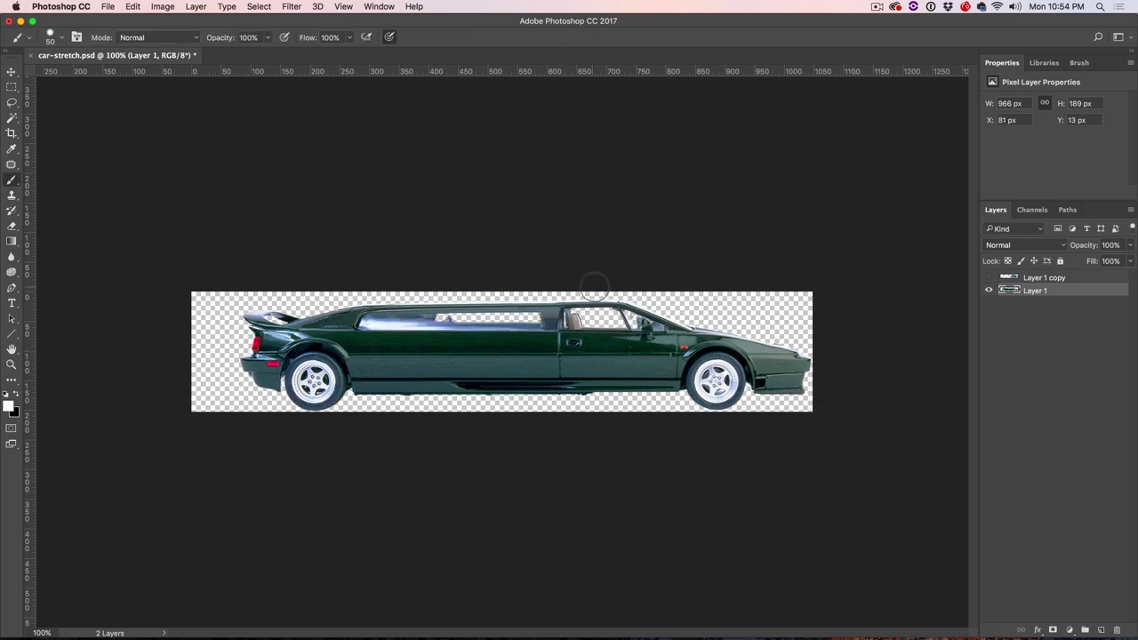
click(989, 290)
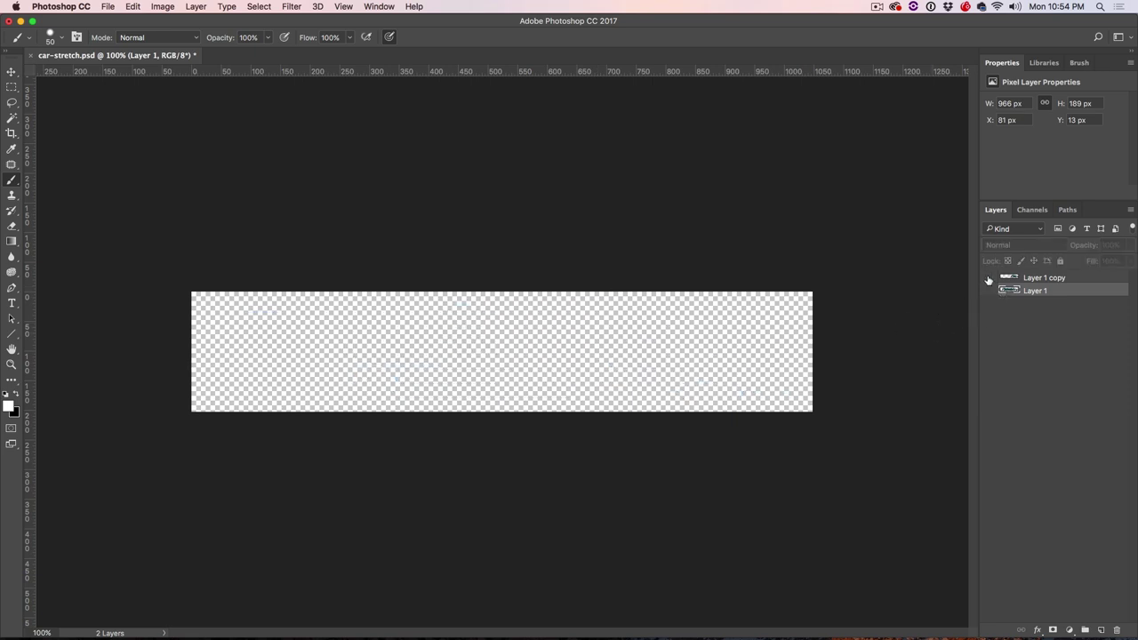
click(988, 279)
click(988, 291)
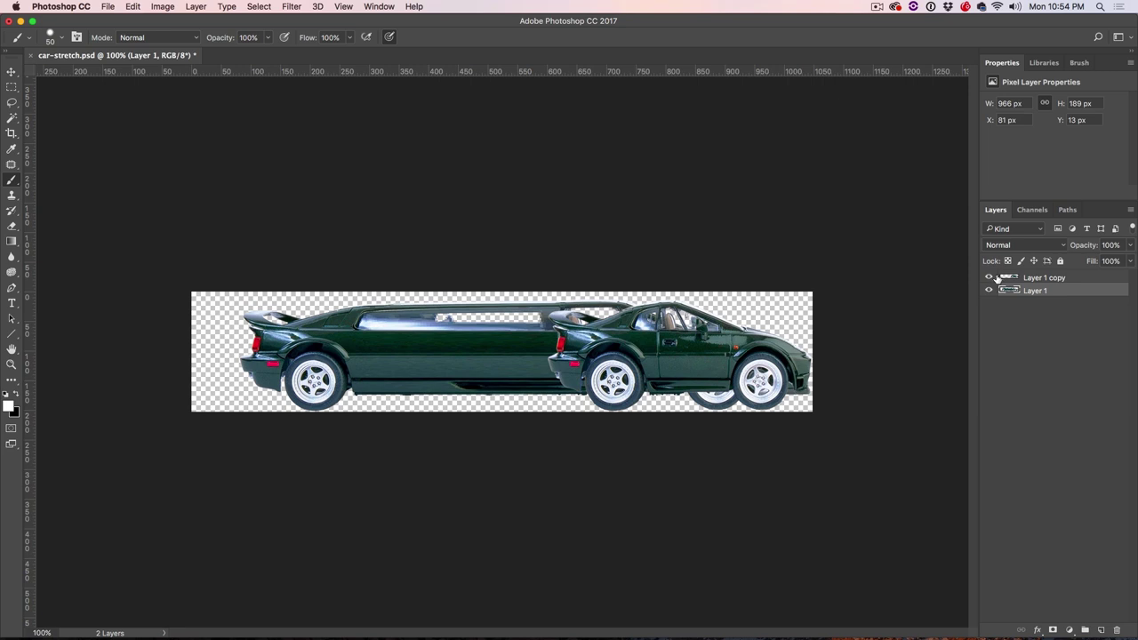
click(989, 278)
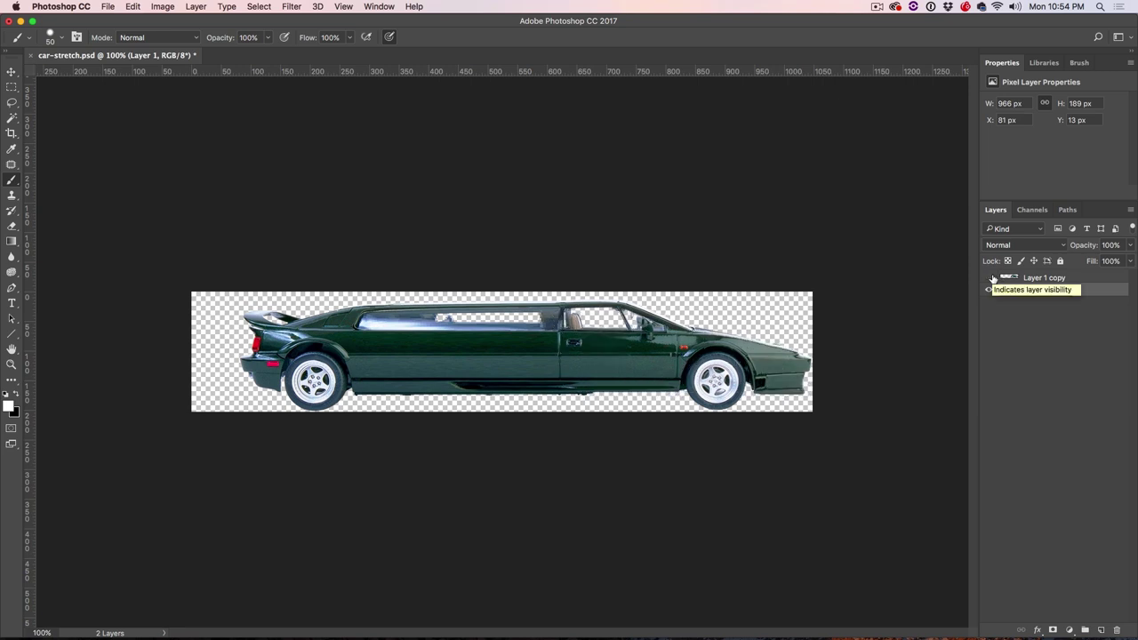